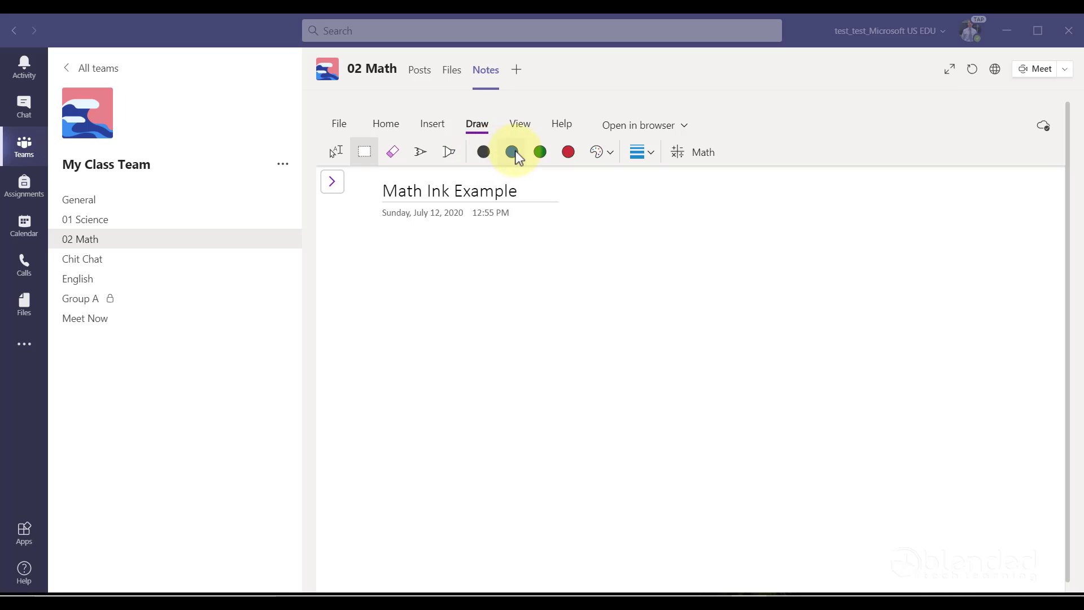
# - Handwrite the equation x+2=7 in blue ink below the page title
pyautogui.click(511, 152)
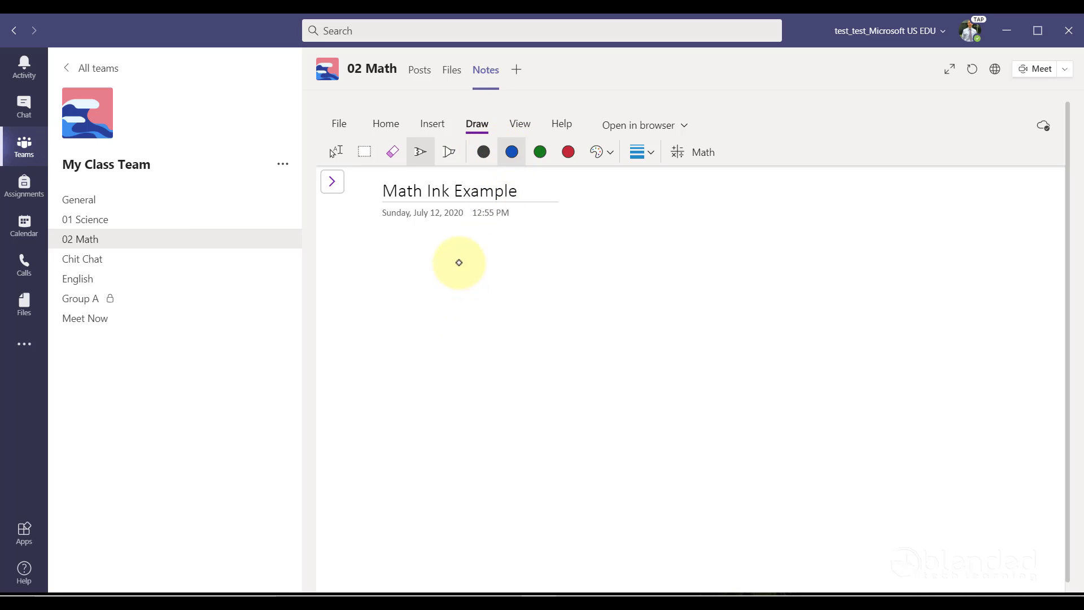
pyautogui.moveTo(459, 263); pyautogui.dragTo(438, 308)
pyautogui.moveTo(431, 266)
pyautogui.mouseDown()
pyautogui.moveTo(469, 309)
pyautogui.moveTo(501, 283)
pyautogui.moveTo(508, 305)
pyautogui.moveTo(545, 304)
pyautogui.moveTo(572, 267)
pyautogui.moveTo(619, 254)
pyautogui.moveTo(607, 313)
pyautogui.mouseUp()
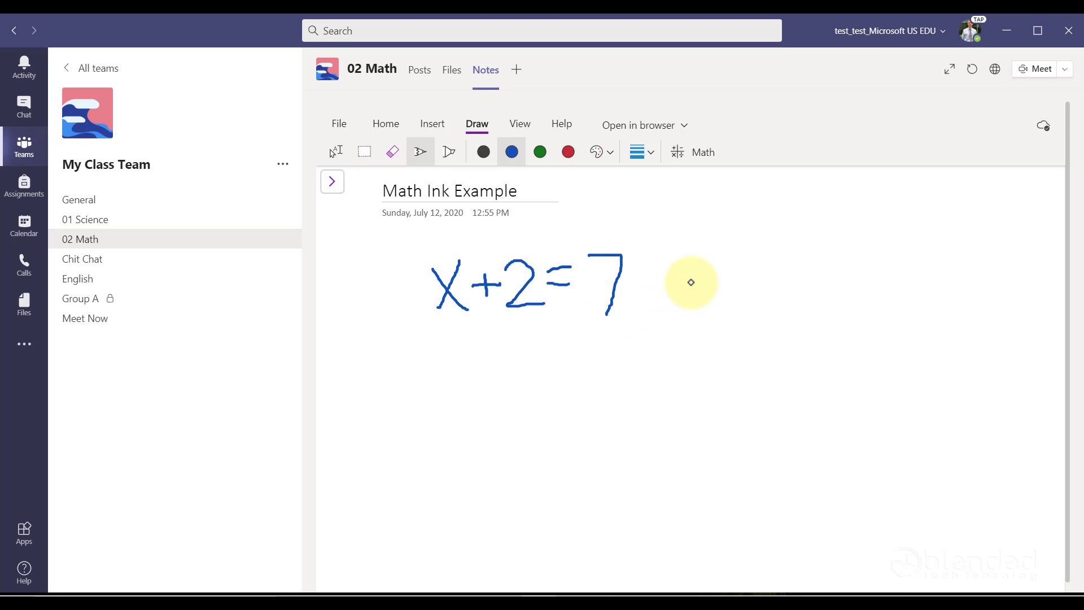
# - Load the whole handwritten equation into the Math assistant and convert the ink to typed math
pyautogui.click(703, 156)
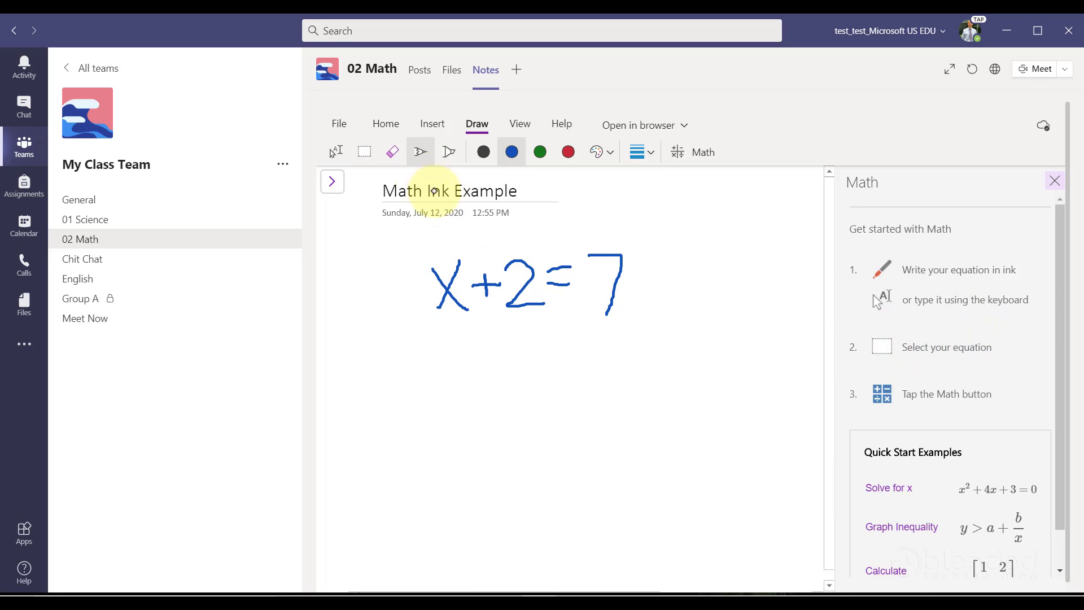
pyautogui.click(365, 151)
pyautogui.moveTo(368, 232)
pyautogui.mouseDown()
pyautogui.moveTo(388, 290)
pyautogui.moveTo(591, 344)
pyautogui.moveTo(685, 354)
pyautogui.mouseUp()
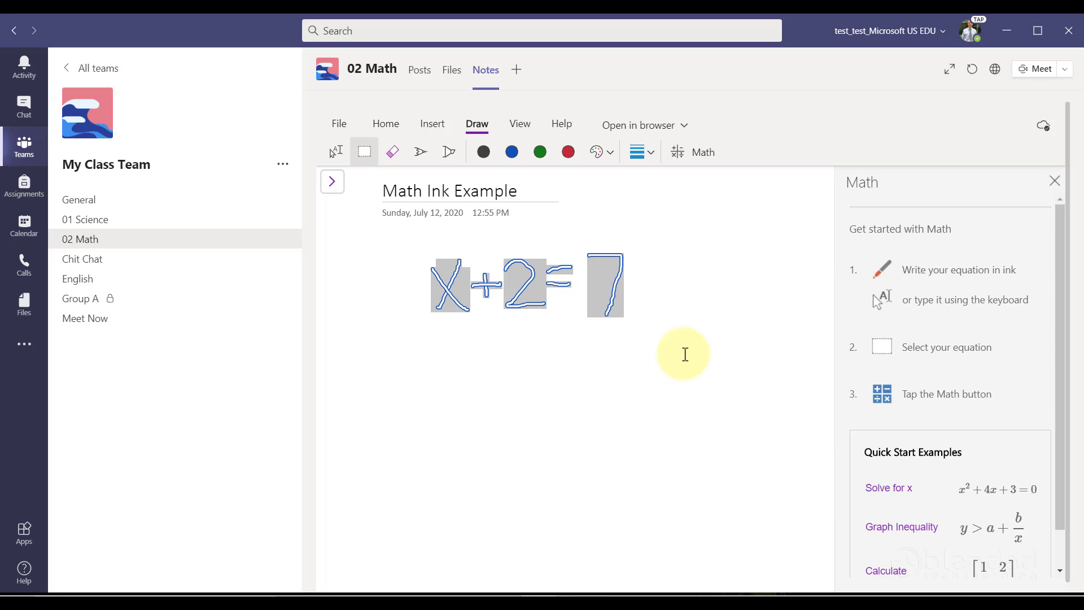
pyautogui.click(689, 153)
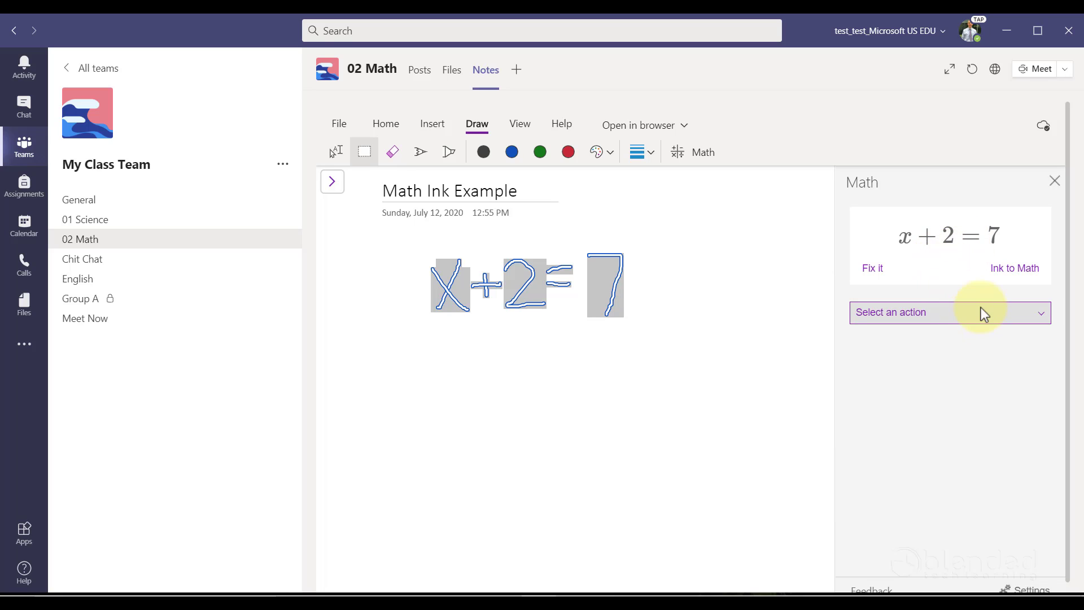
pyautogui.click(1013, 268)
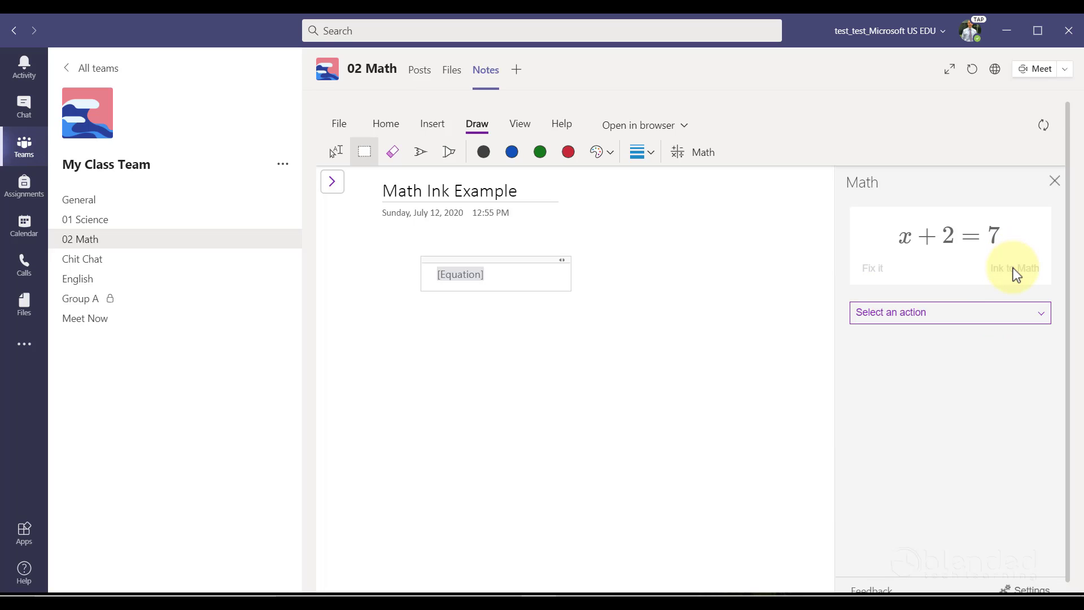
# - Solve the equation for x and place the solution on the page beneath the equation
pyautogui.click(983, 316)
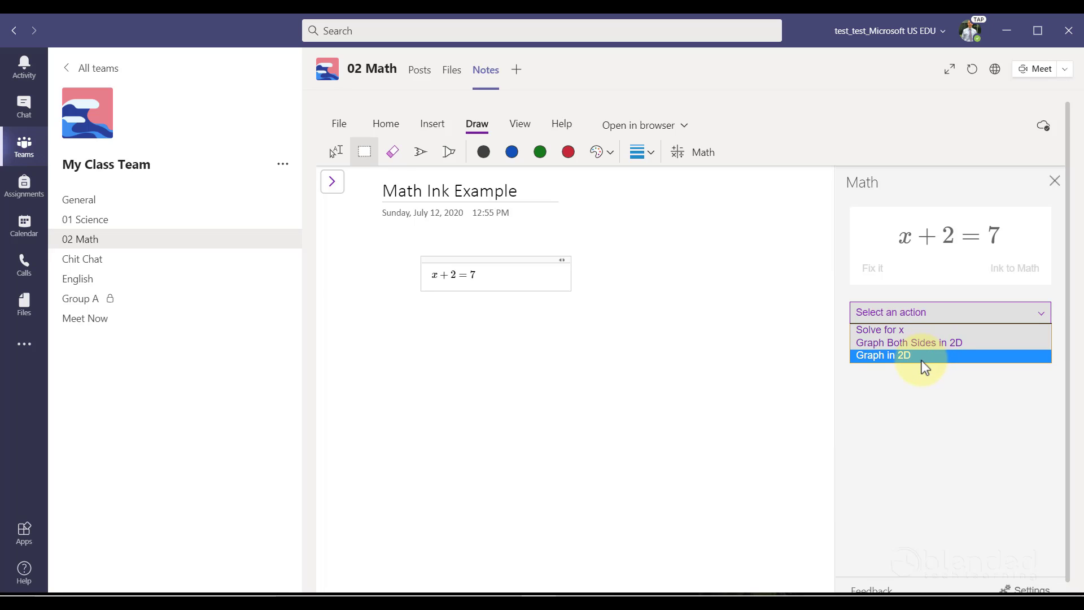
pyautogui.click(894, 332)
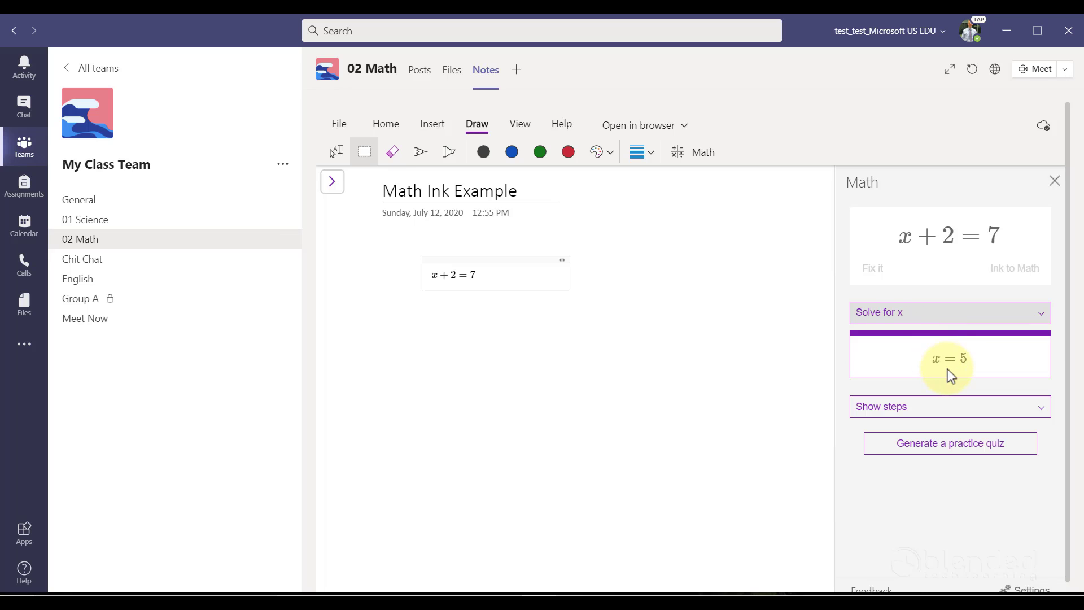
pyautogui.moveTo(974, 358); pyautogui.dragTo(525, 304)
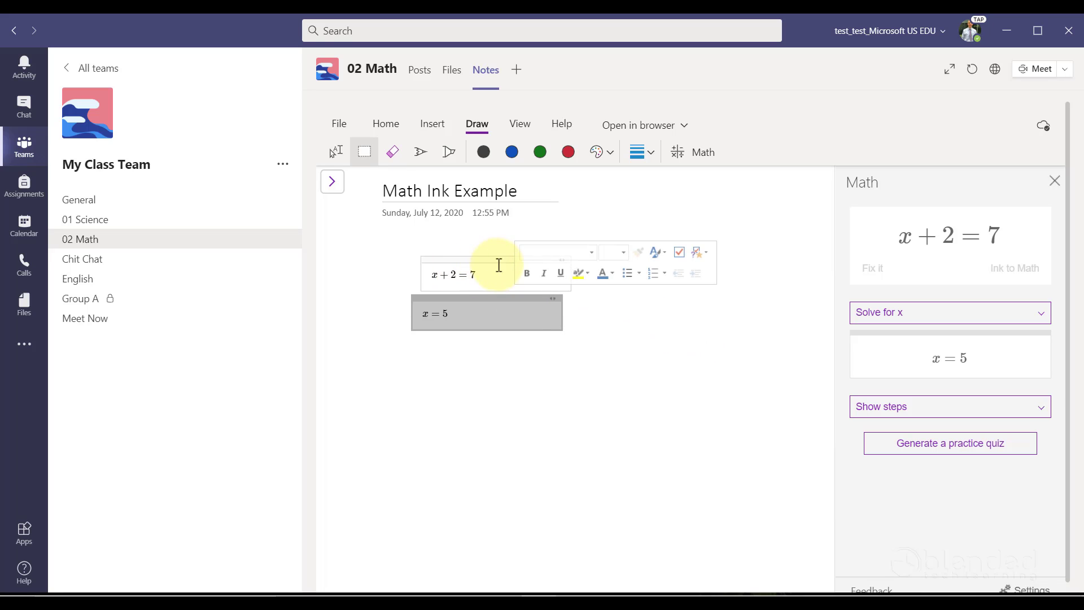
# - Show the Steps for Solving Linear Equation and place them on the page below the solution
pyautogui.click(928, 408)
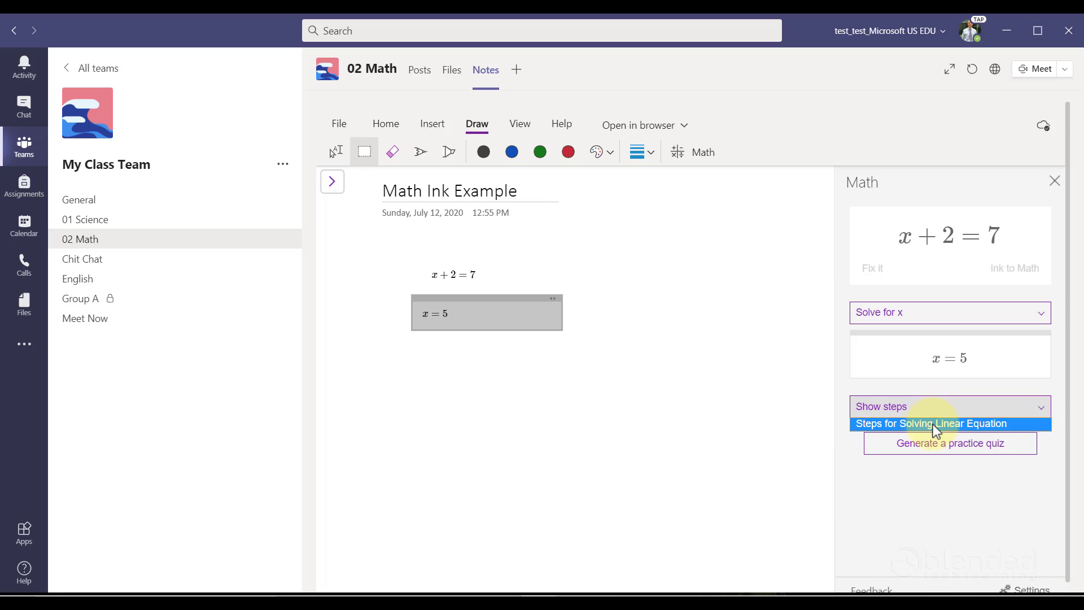
pyautogui.click(933, 424)
pyautogui.scroll(-2, 951, 456)
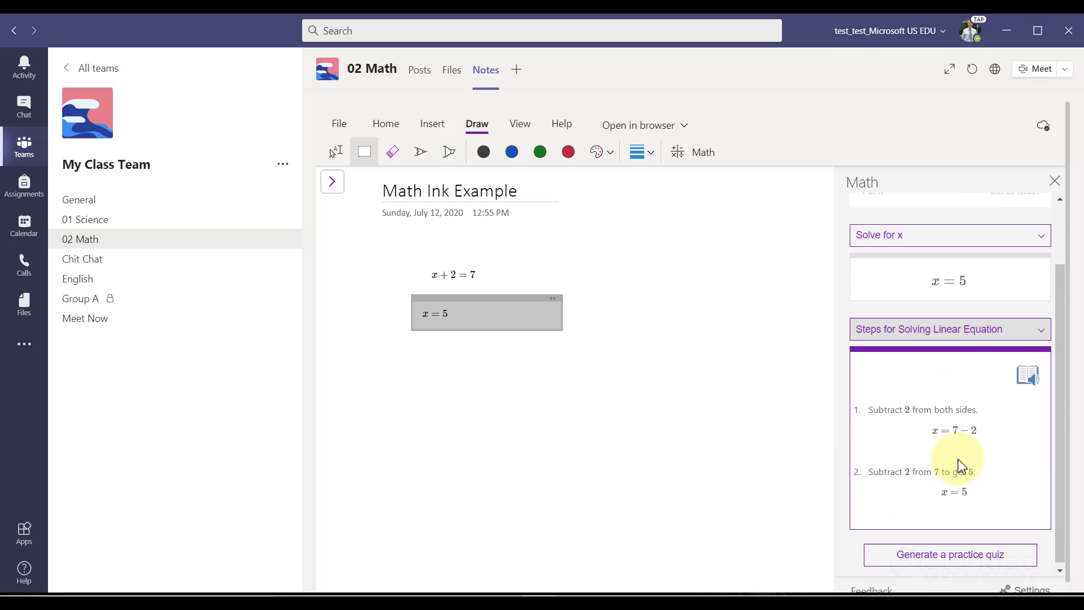
pyautogui.moveTo(974, 375); pyautogui.dragTo(484, 375)
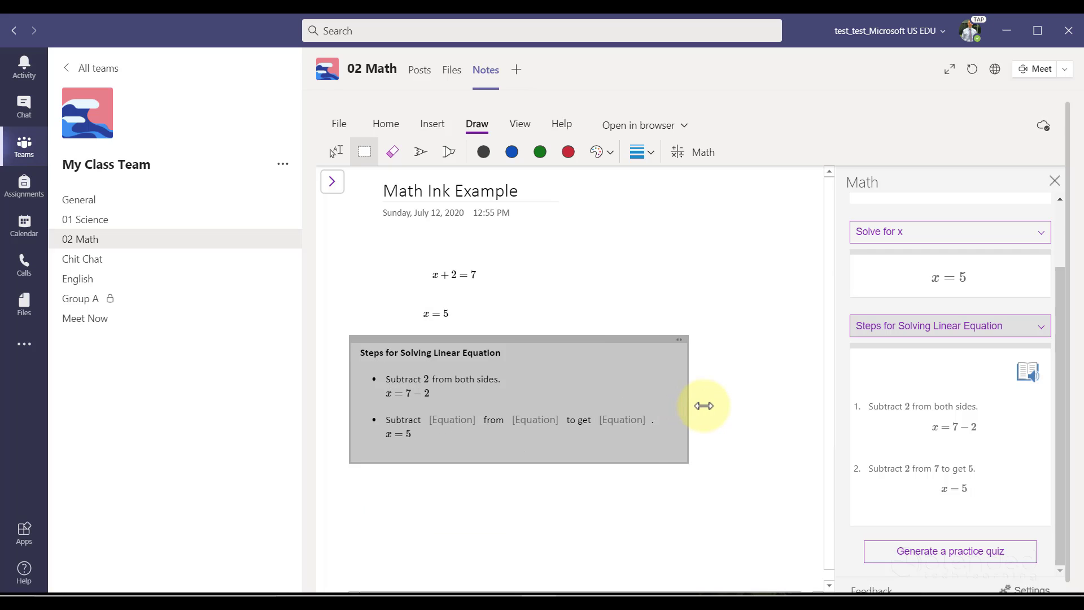
pyautogui.click(744, 401)
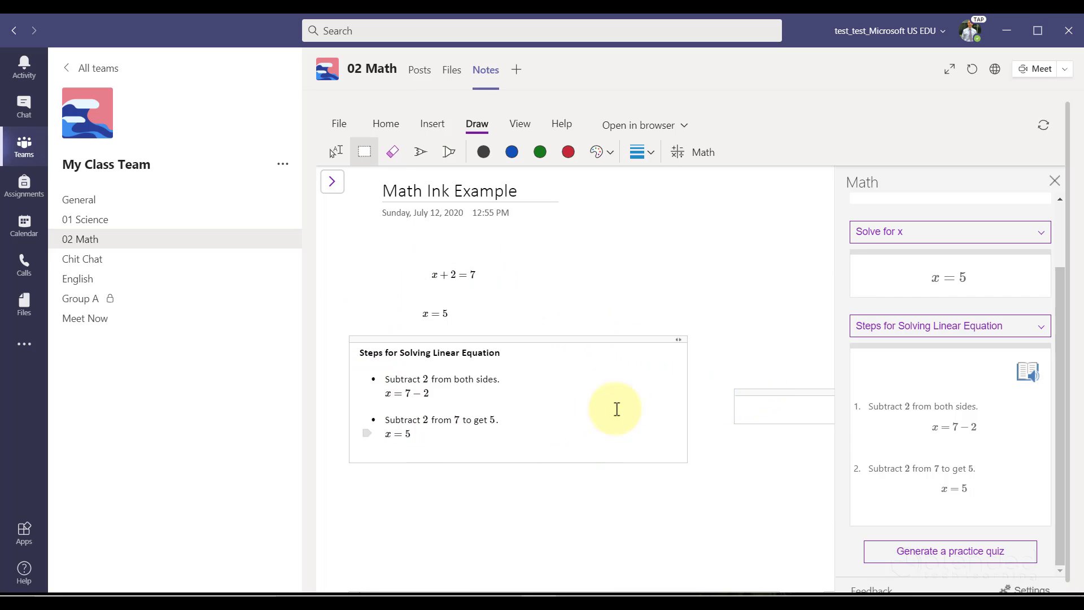
# - Open the solution steps in Immersive Reader and go through all its introductory tips
pyautogui.click(1028, 370)
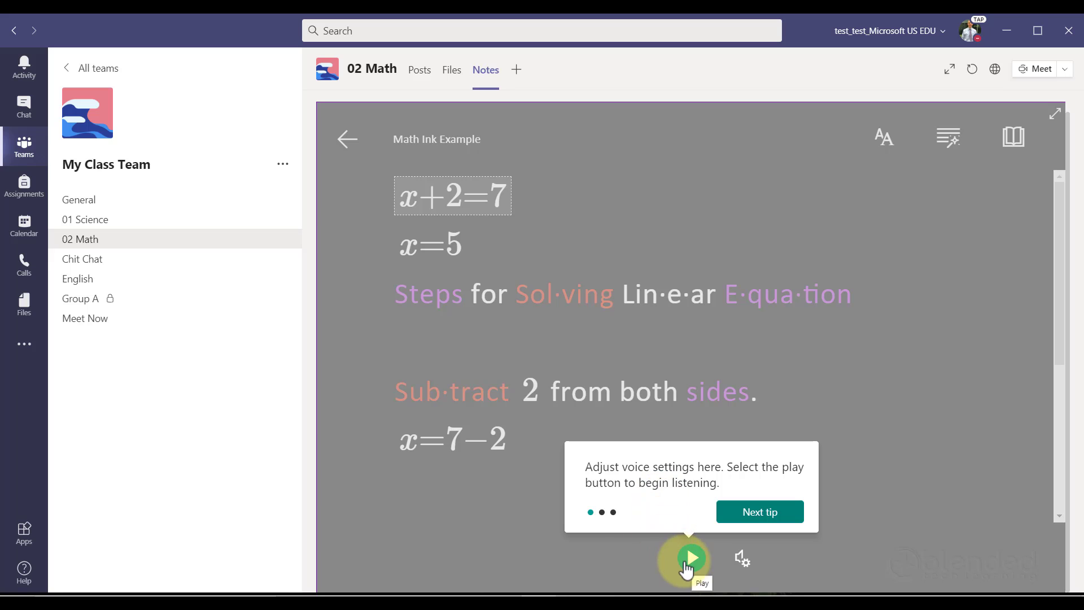
pyautogui.click(744, 513)
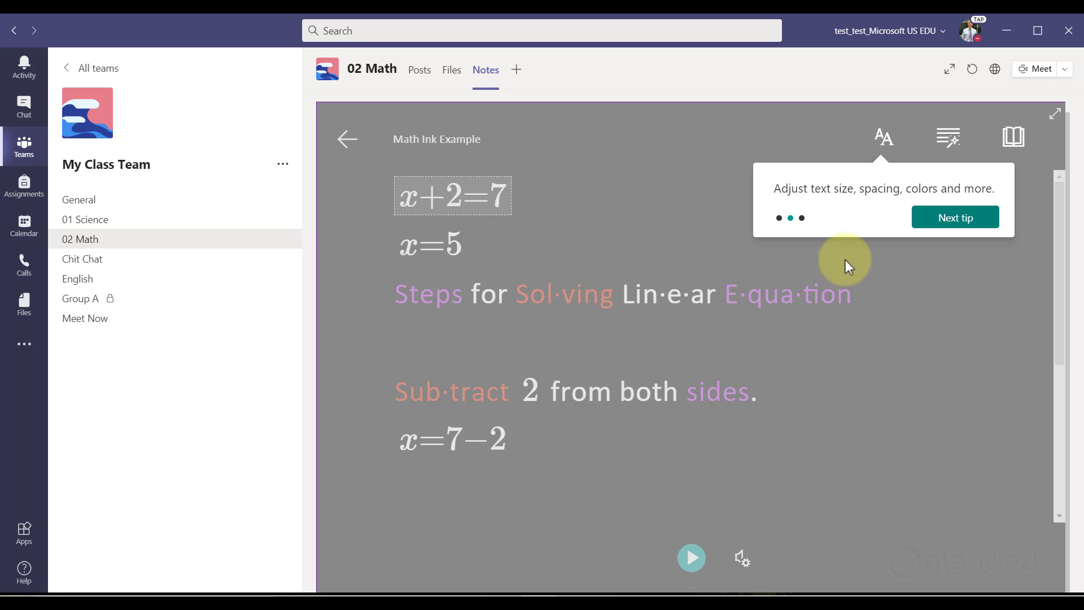
pyautogui.click(940, 216)
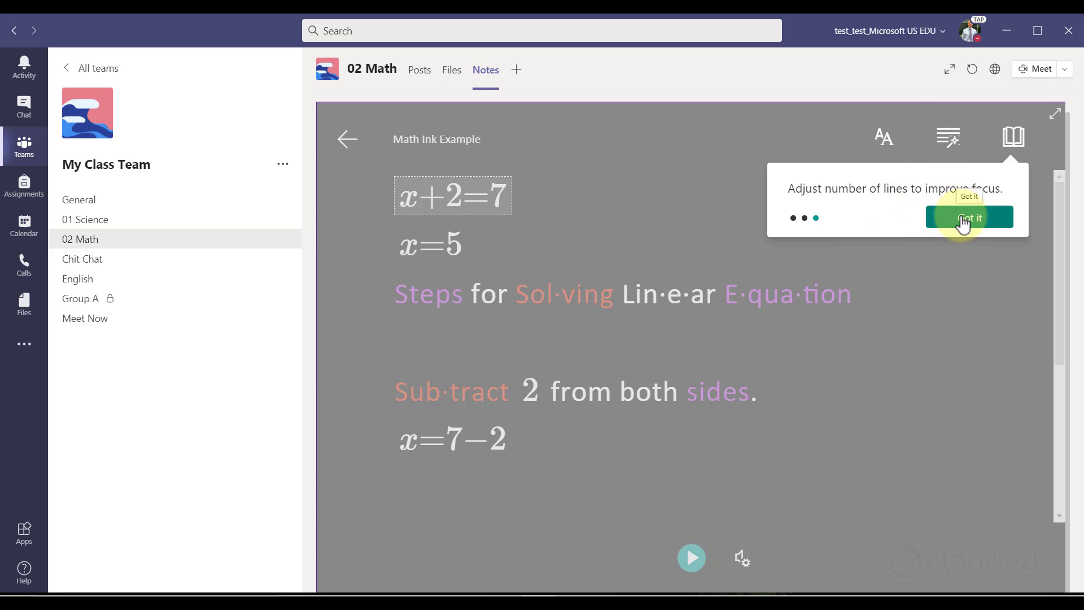
pyautogui.click(949, 217)
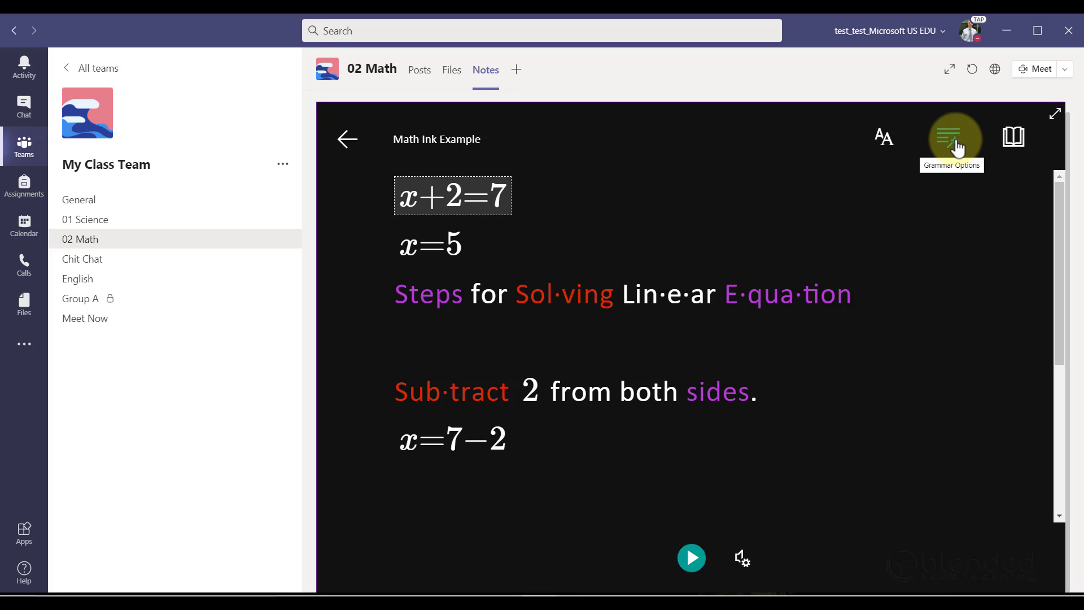
# - View the reader's grammar options, then try one-line focus and set Line Focus to three lines
pyautogui.click(954, 146)
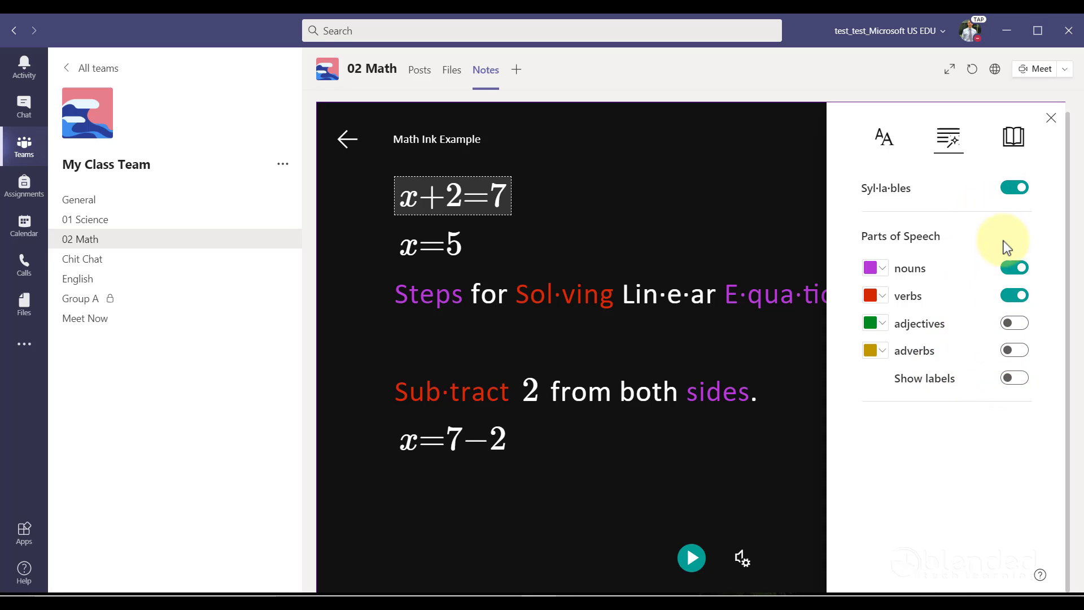
pyautogui.click(1013, 142)
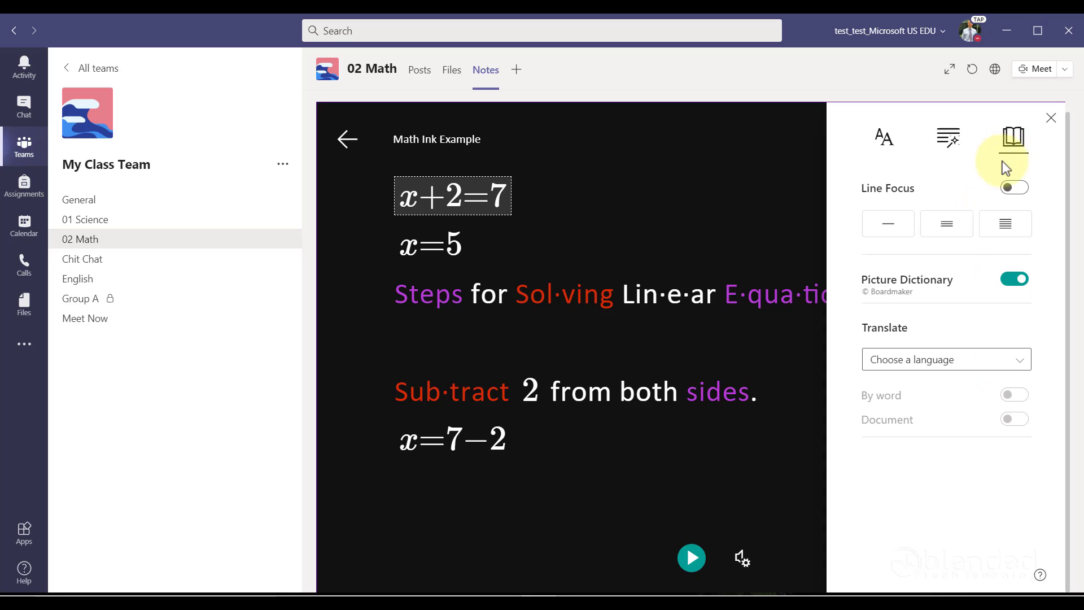
pyautogui.click(897, 232)
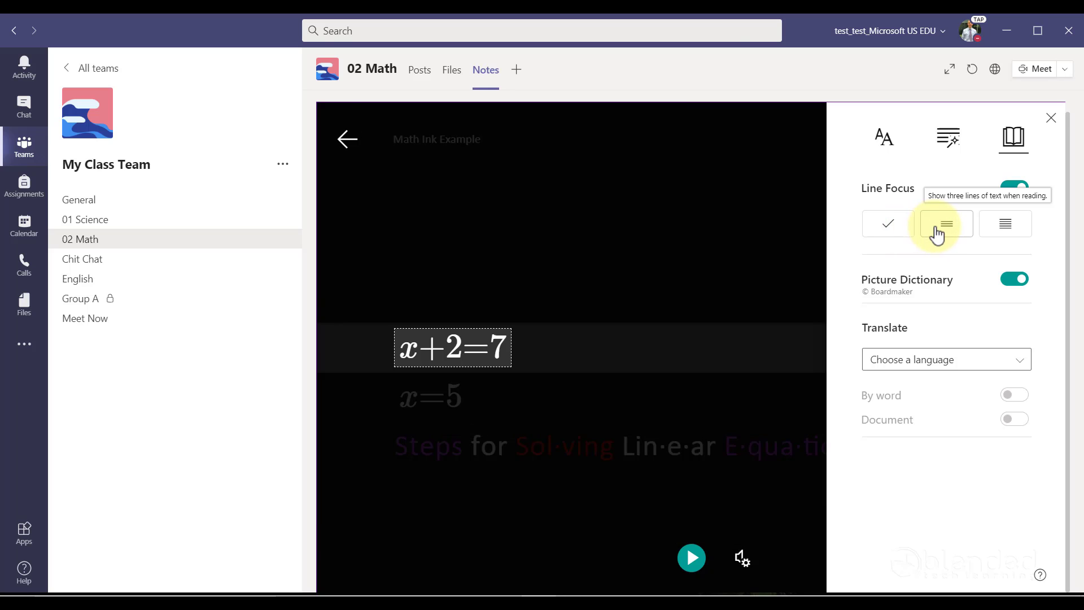
pyautogui.click(938, 229)
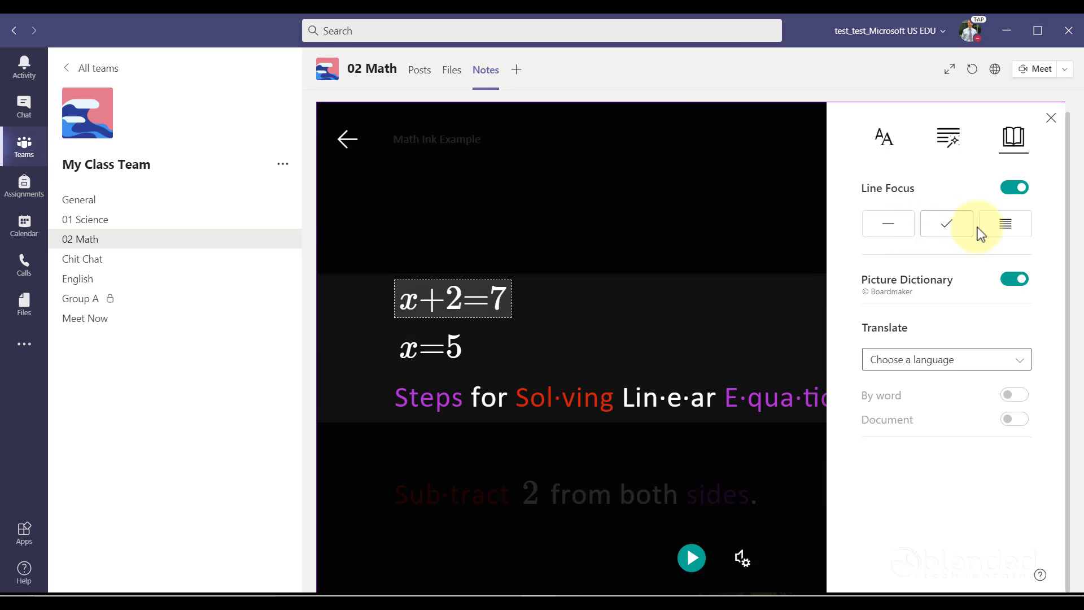
# - Translate the whole document into French (France) and switch the display back to the original text
pyautogui.click(1001, 364)
pyautogui.scroll(-10, 980, 431)
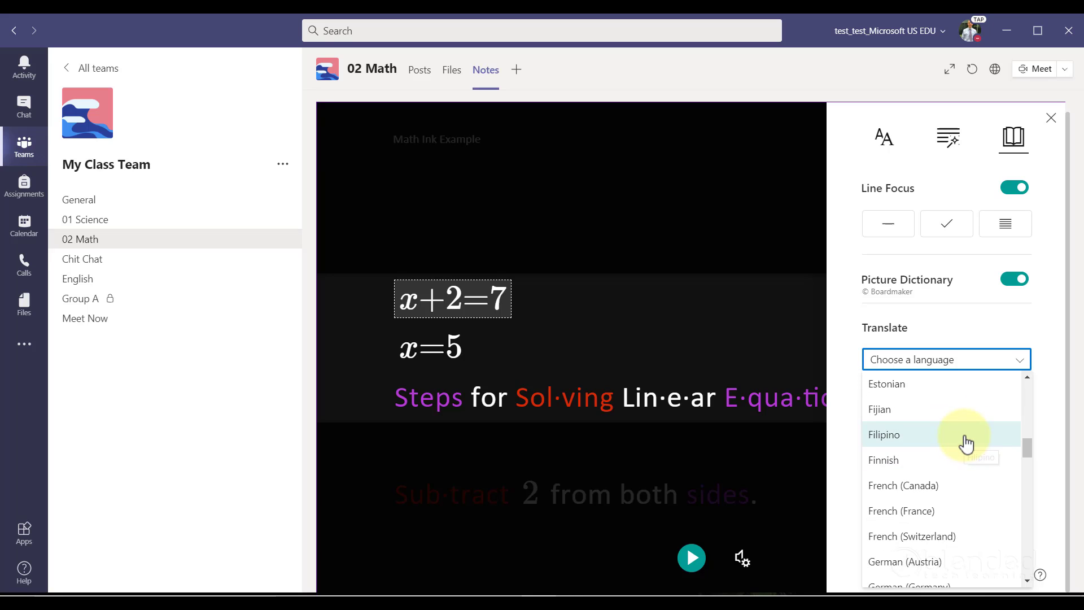
pyautogui.click(941, 511)
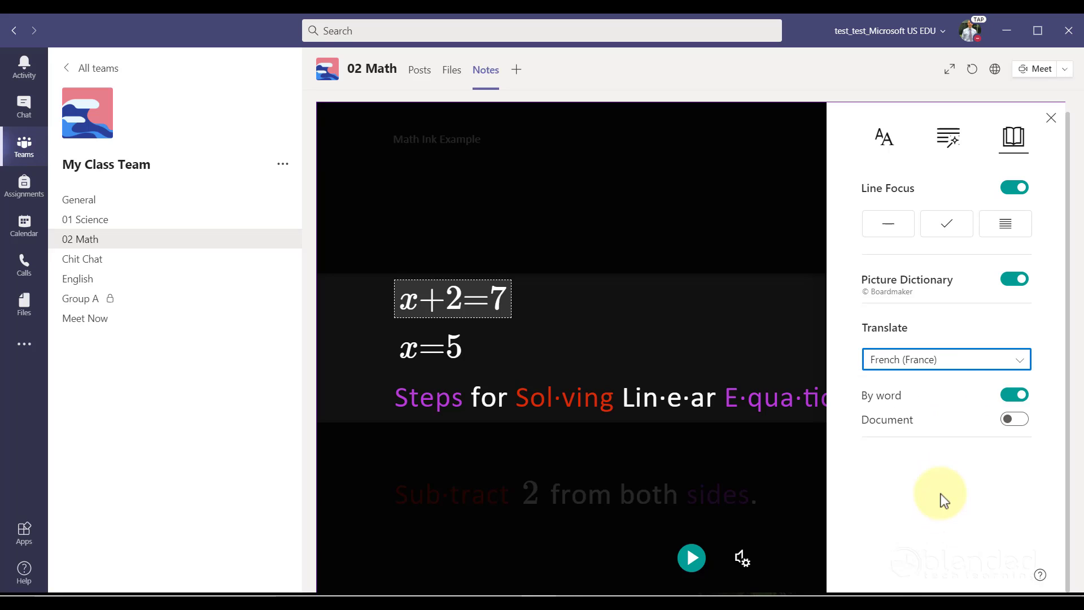
pyautogui.click(1012, 420)
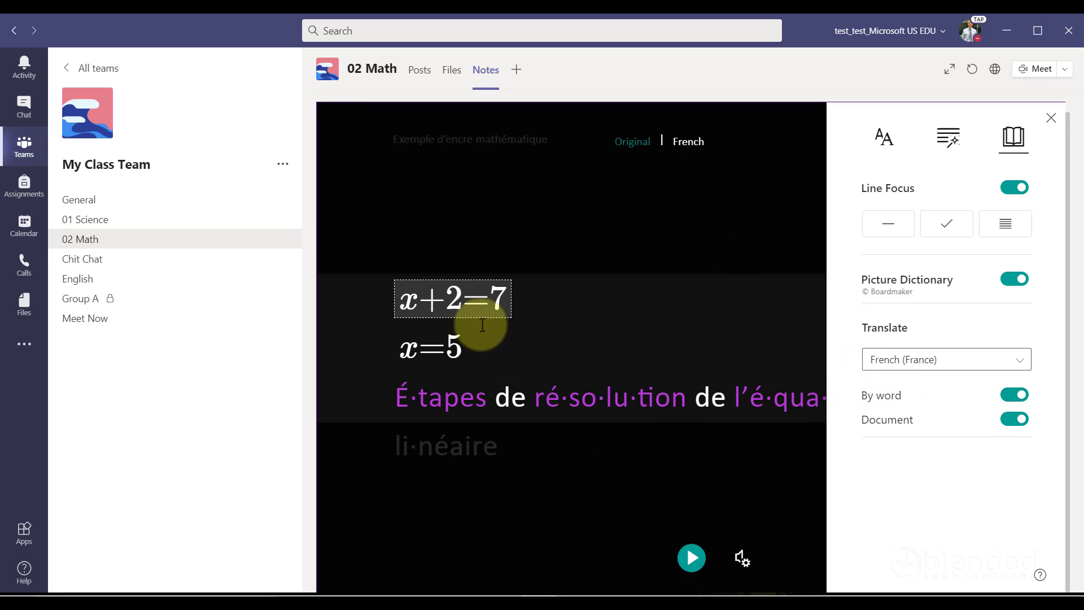
pyautogui.click(633, 154)
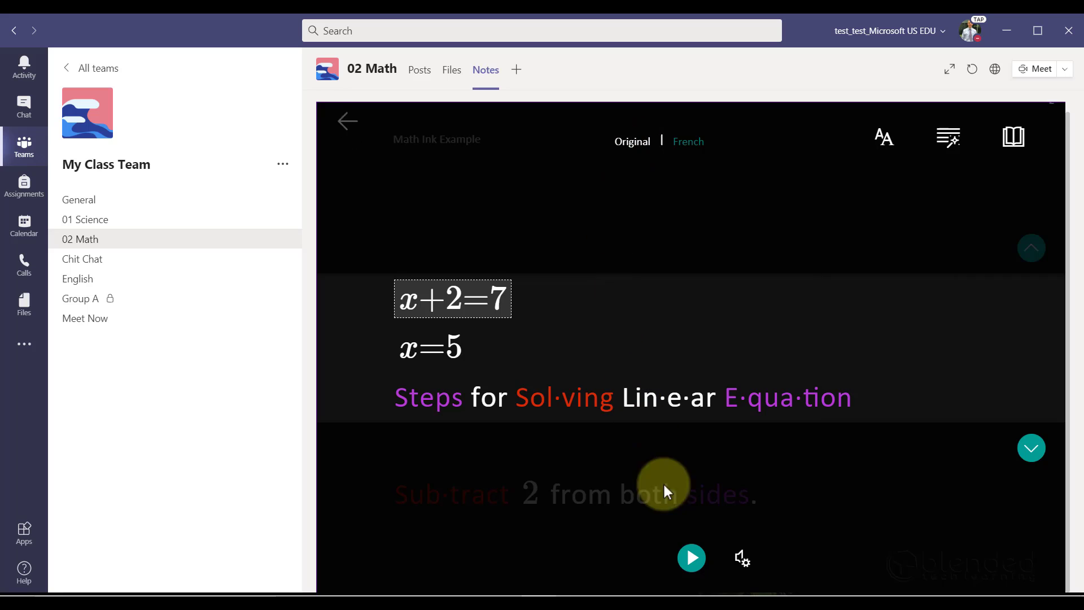
# - Play the page aloud, pause at the first solution step, and return to the notebook page
pyautogui.click(692, 558)
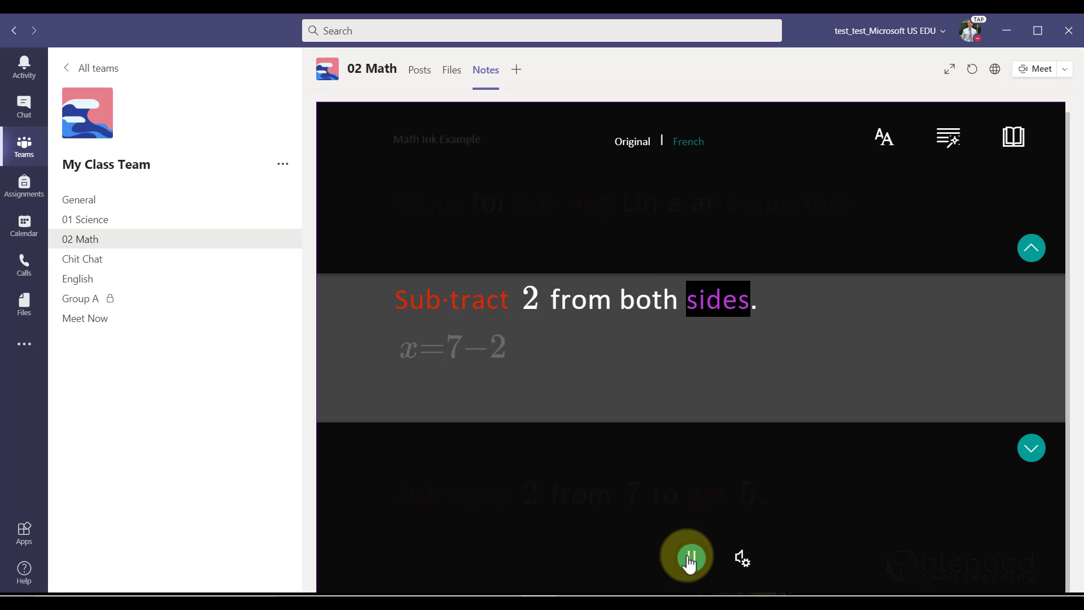
pyautogui.click(690, 559)
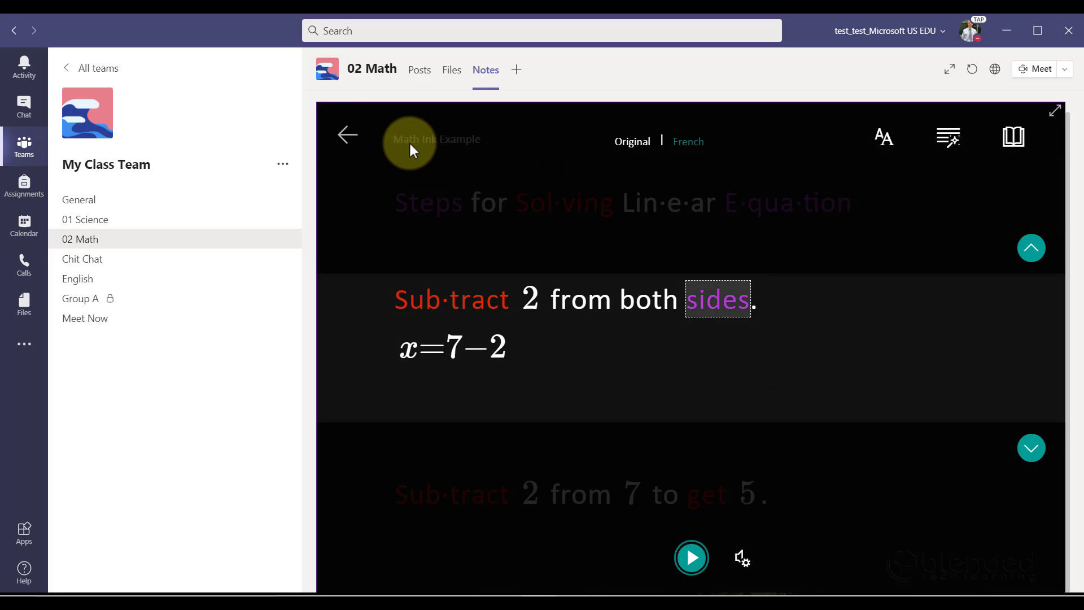
pyautogui.click(348, 151)
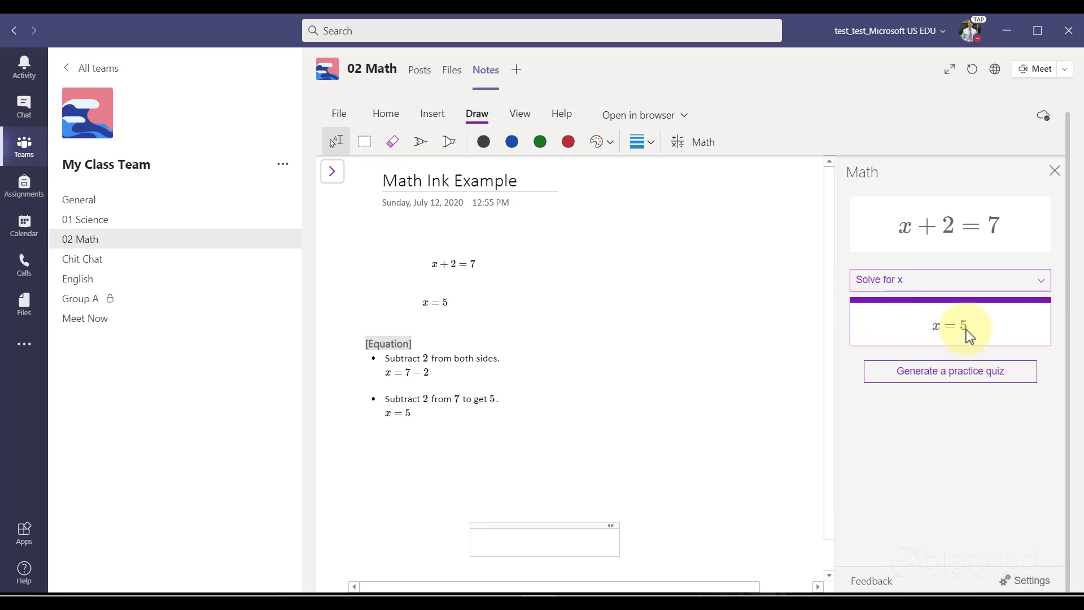
# - Sign in to the practice quiz generator and generate a math quiz with 10 questions on the page
pyautogui.click(960, 369)
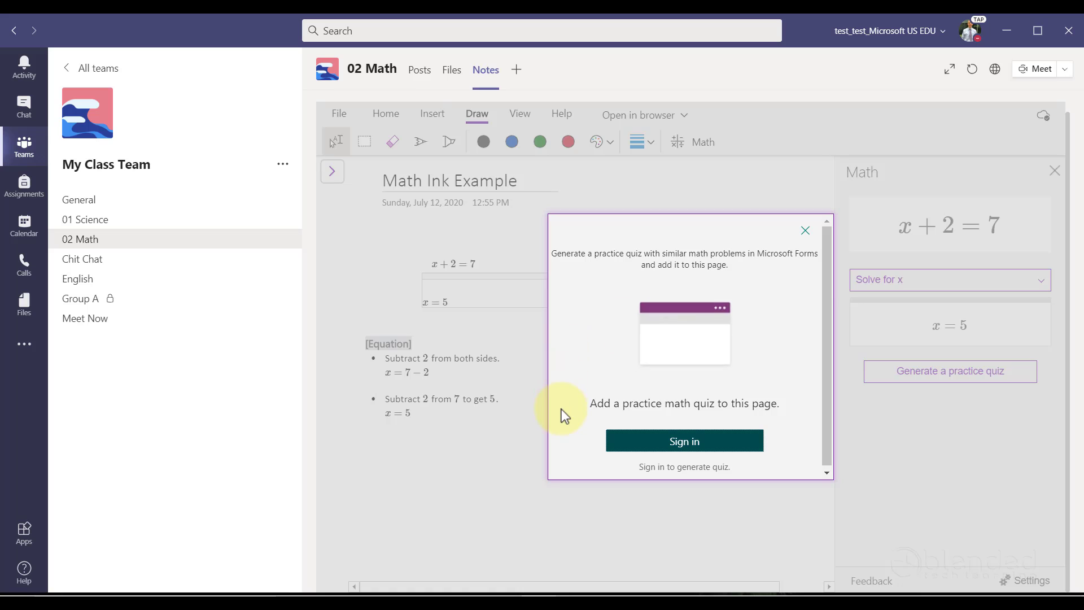
pyautogui.click(691, 443)
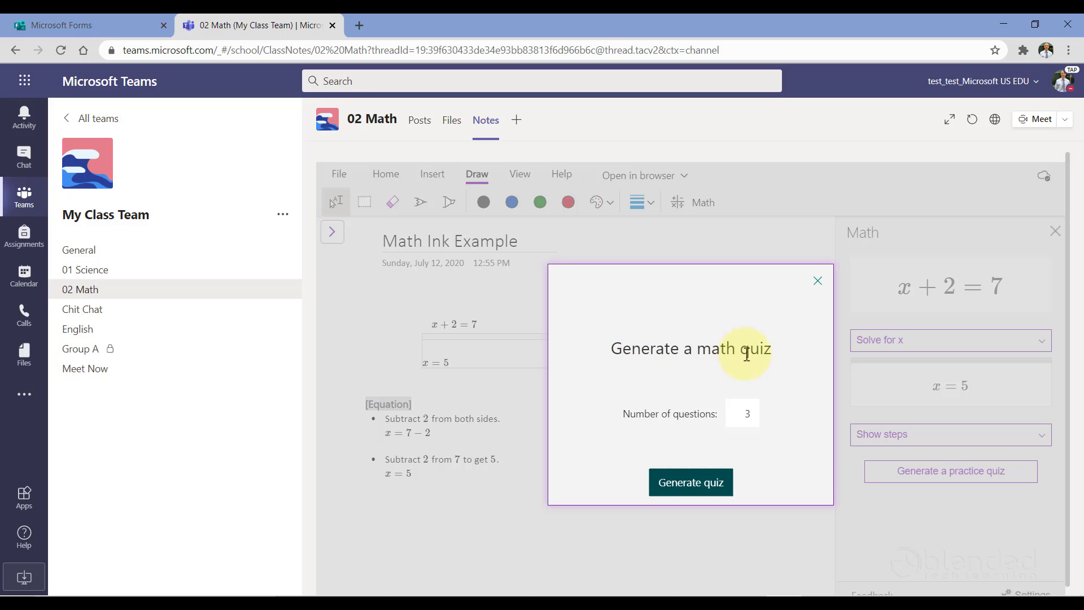
pyautogui.moveTo(740, 415); pyautogui.dragTo(764, 410)
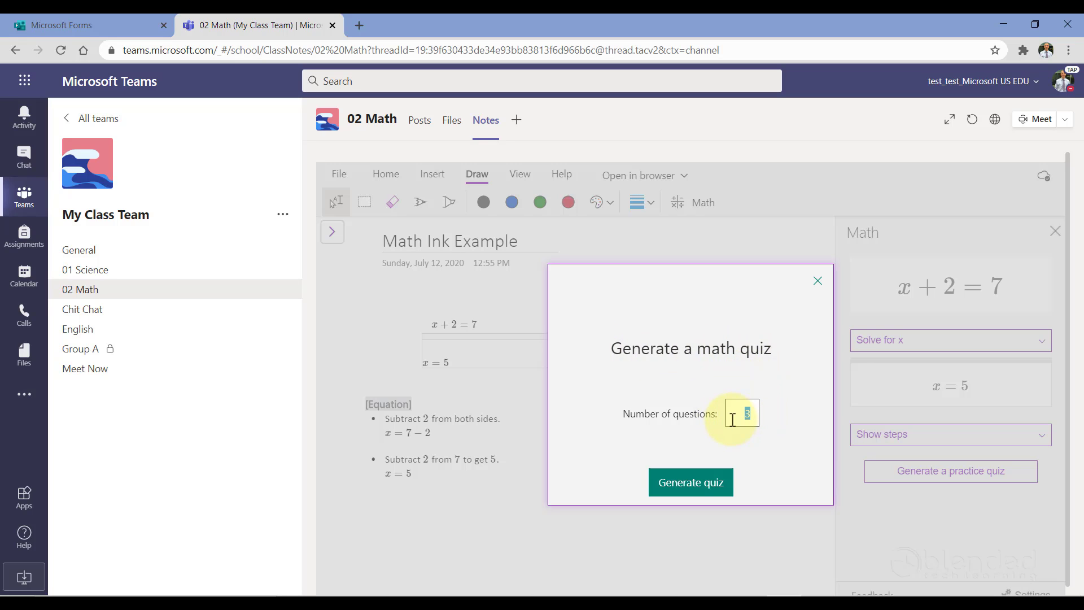
pyautogui.write('10')
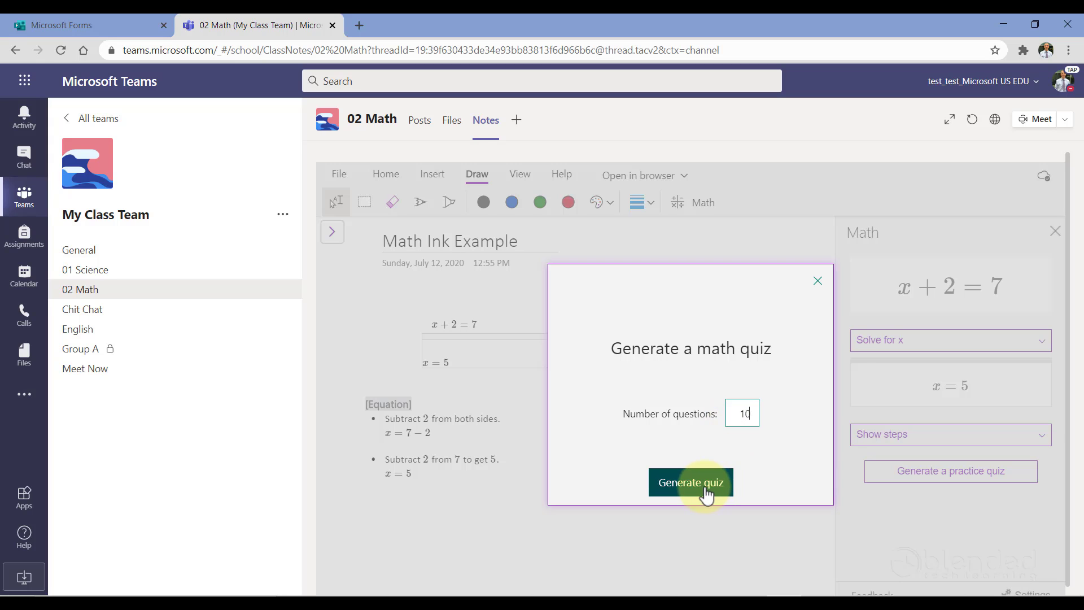
pyautogui.click(707, 494)
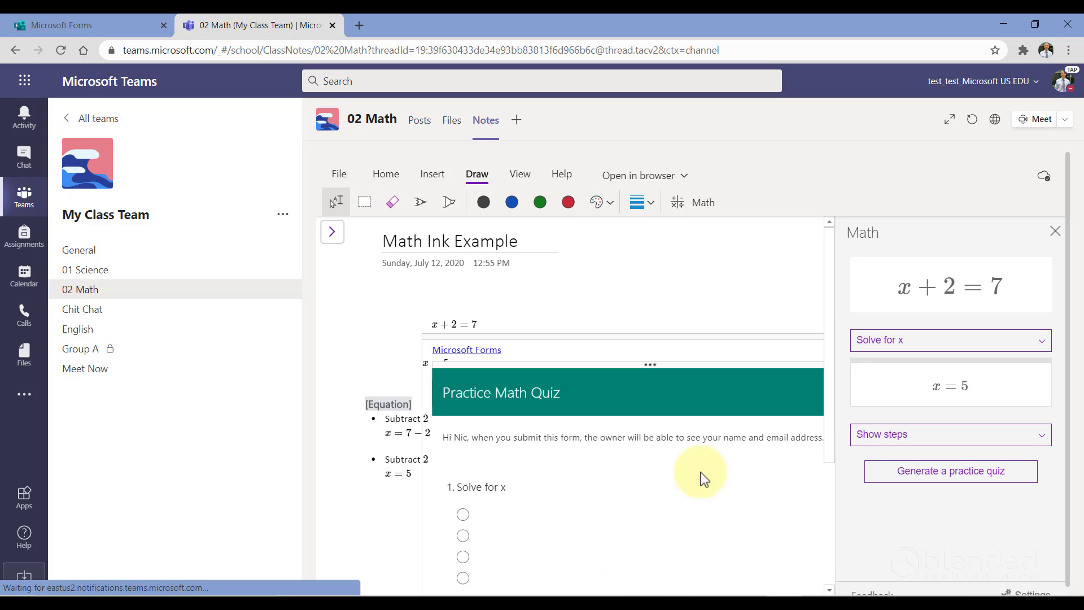
# - Close the Math assistant and move the embedded quiz to the right of the solution steps
pyautogui.click(1056, 233)
pyautogui.moveTo(775, 333); pyautogui.dragTo(967, 252)
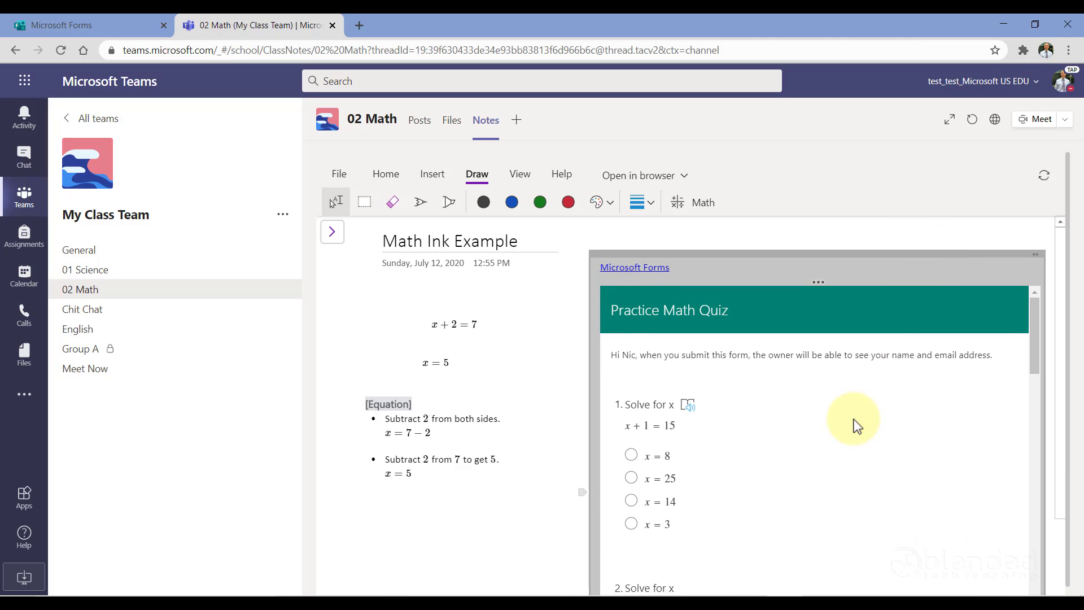
pyautogui.scroll(-1, 819, 427)
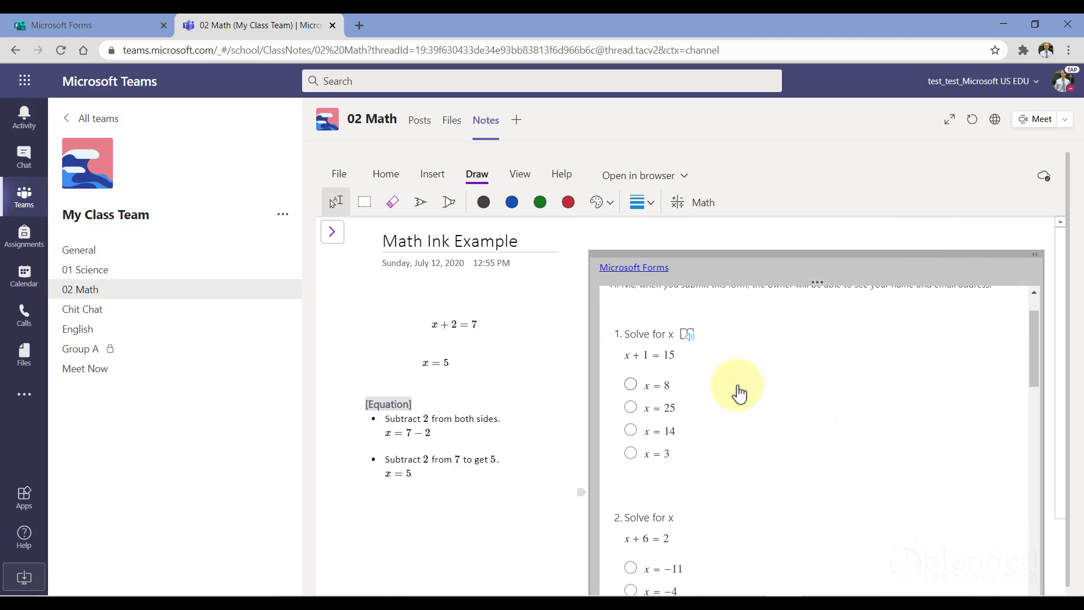
# - Look through the embedded quiz on the notebook page, from the first question down to the submit option
pyautogui.scroll(-2, 739, 393)
pyautogui.scroll(-10, 741, 391)
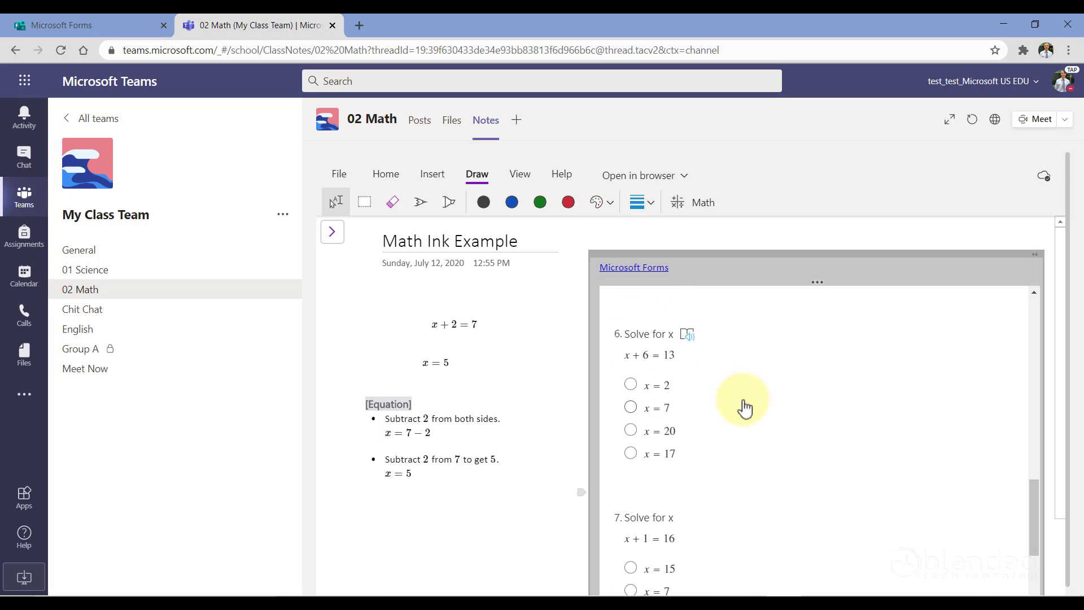
pyautogui.scroll(-10, 745, 408)
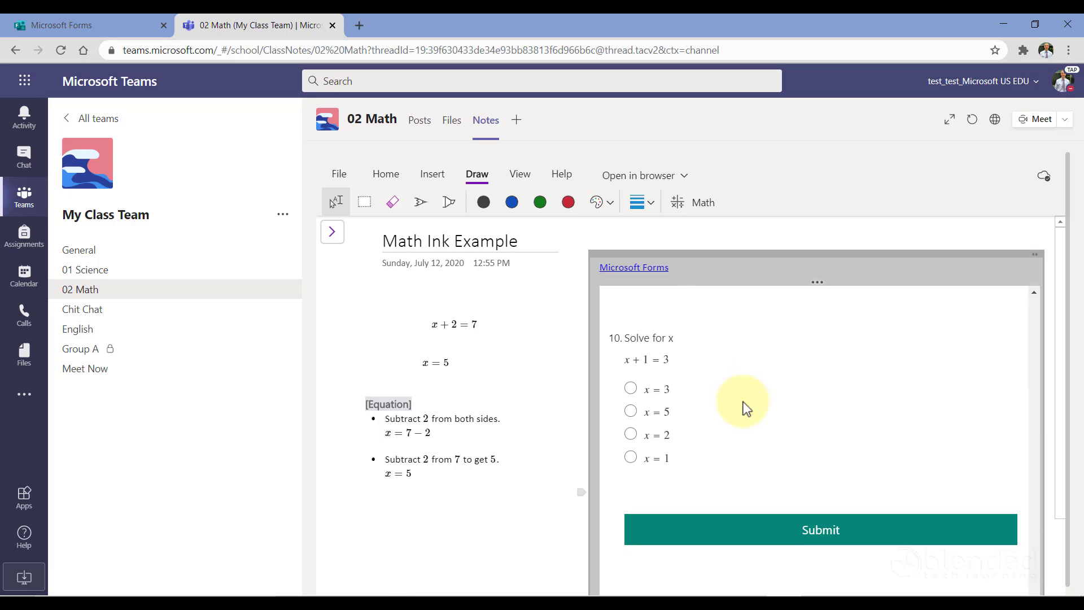
pyautogui.scroll(-5, 743, 402)
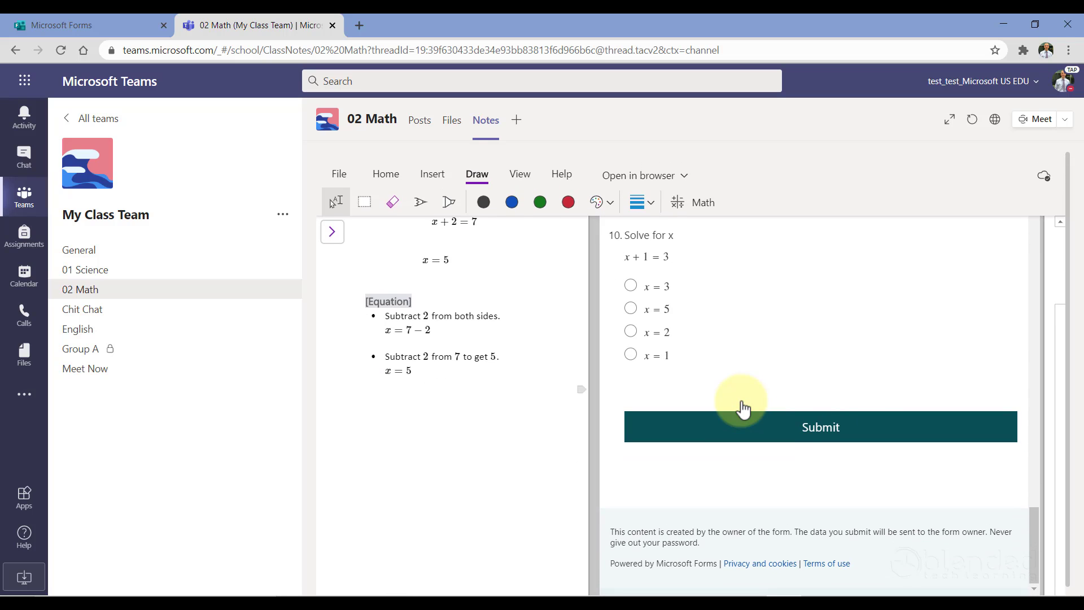
pyautogui.scroll(12, 743, 408)
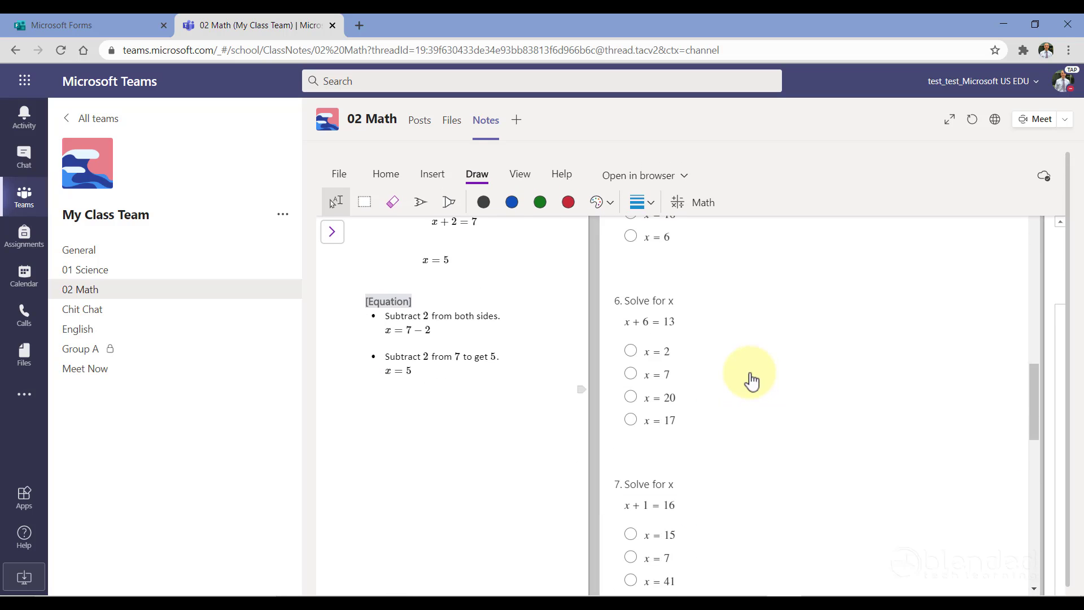
# - Switch to Microsoft Forms, refresh the forms list, and examine the Practice Math Quiz questions with their marked correct answers
pyautogui.click(96, 28)
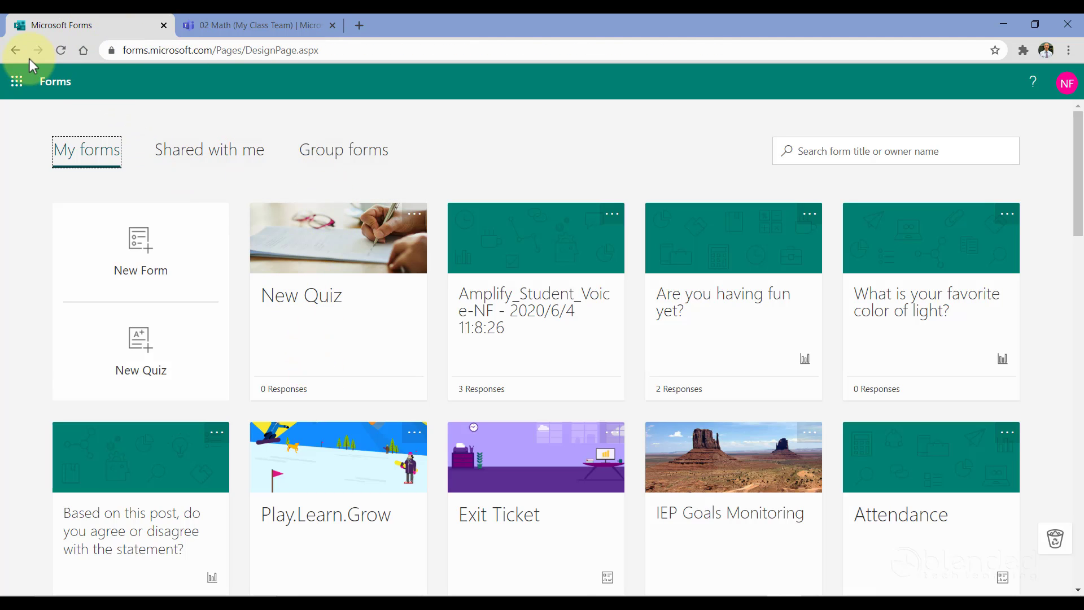
pyautogui.click(59, 52)
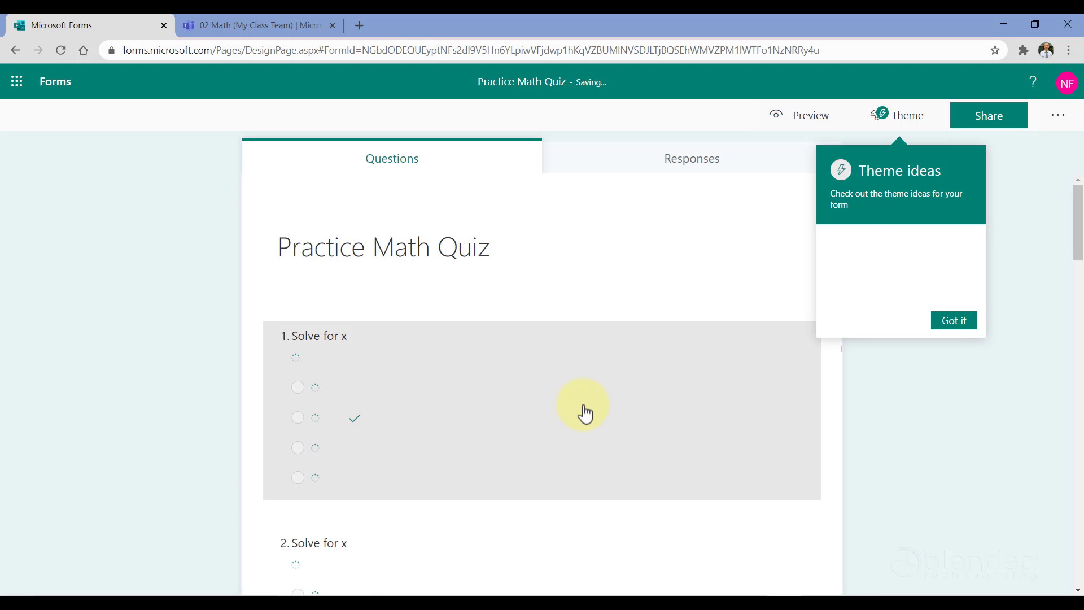
pyautogui.click(953, 320)
pyautogui.scroll(-5, 586, 446)
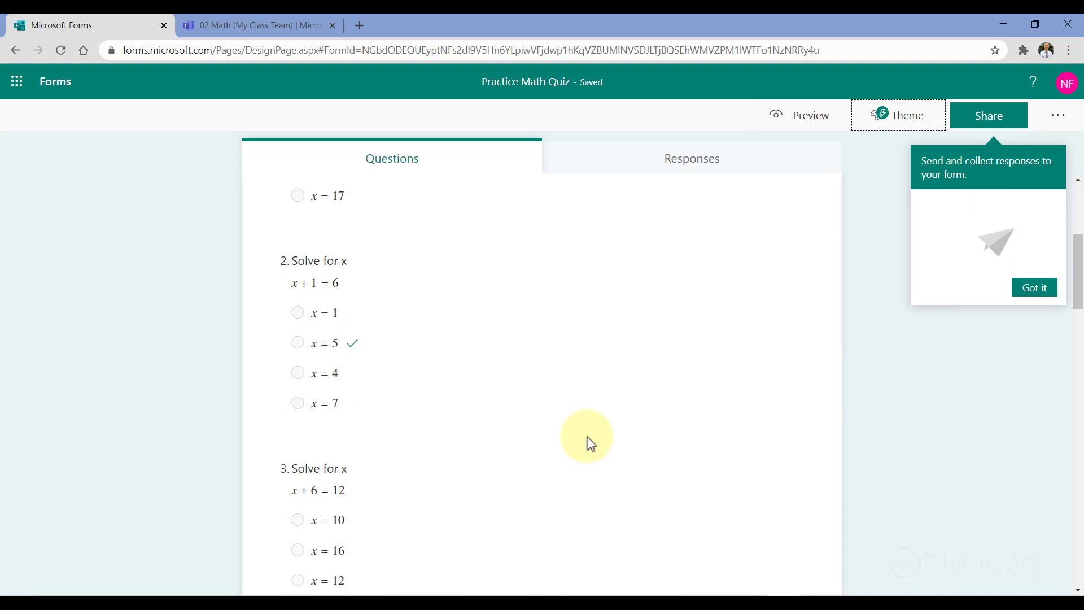
pyautogui.scroll(-5, 243, 401)
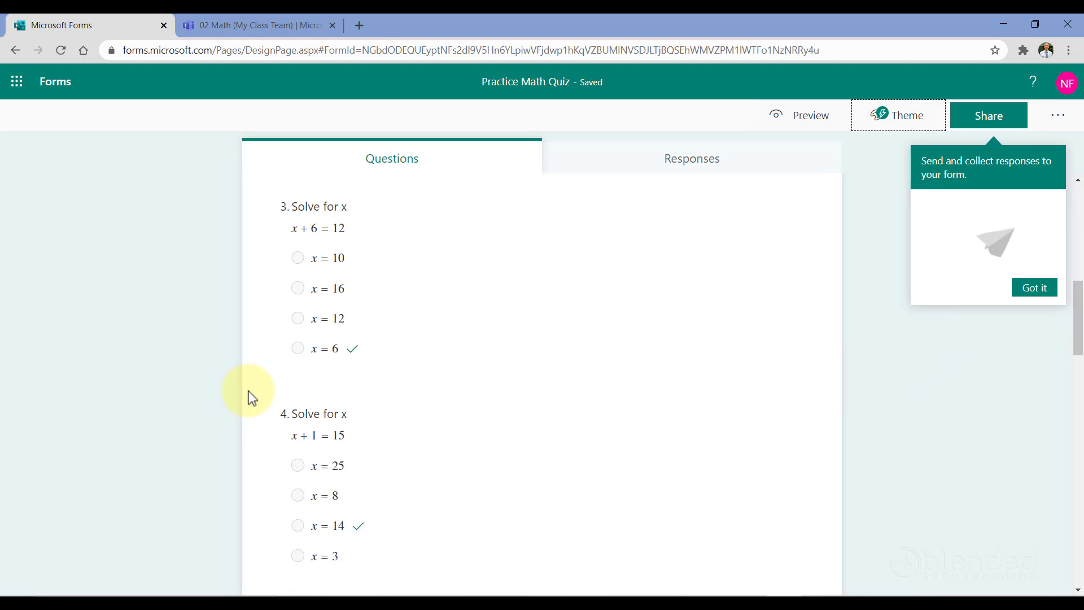
pyautogui.scroll(-10, 252, 398)
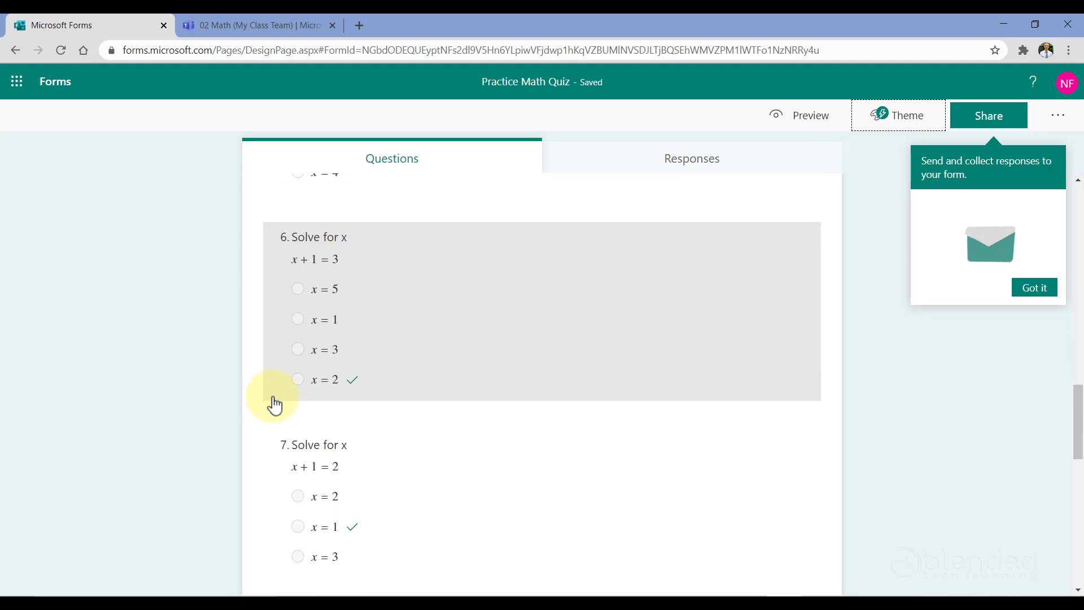
pyautogui.scroll(-9, 274, 402)
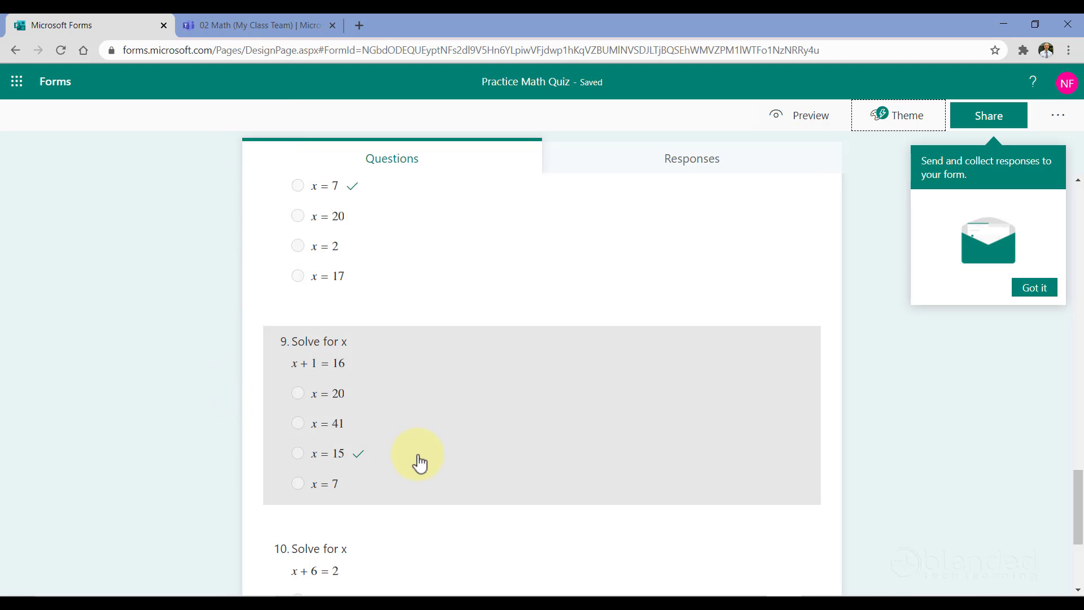
# - Return to the Teams notebook page and move the embedded quiz below the solution steps
pyautogui.click(265, 26)
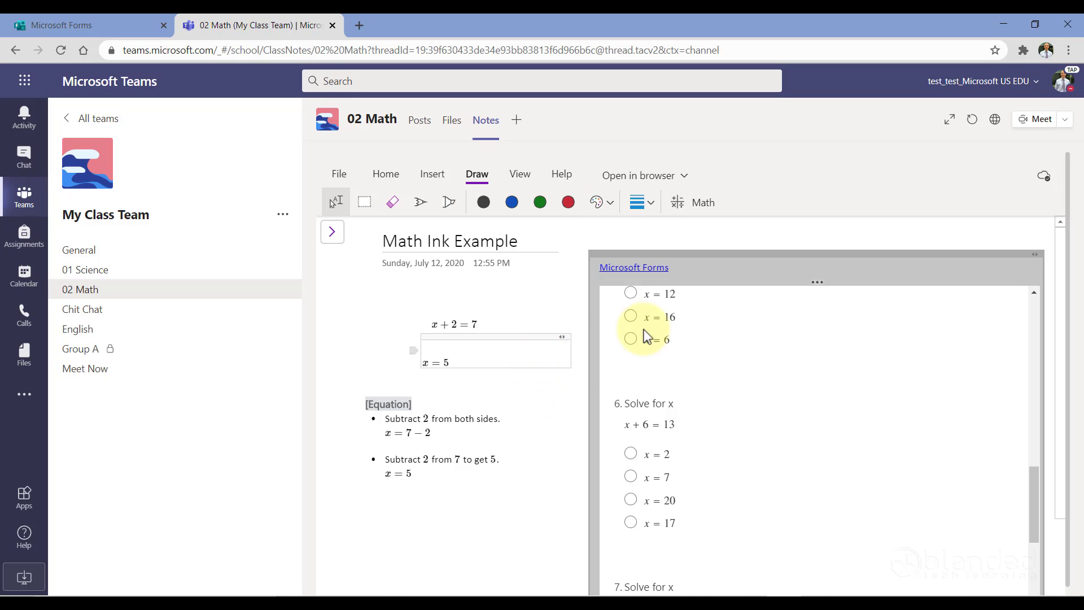
pyautogui.moveTo(801, 263); pyautogui.dragTo(346, 305)
pyautogui.scroll(5, 914, 314)
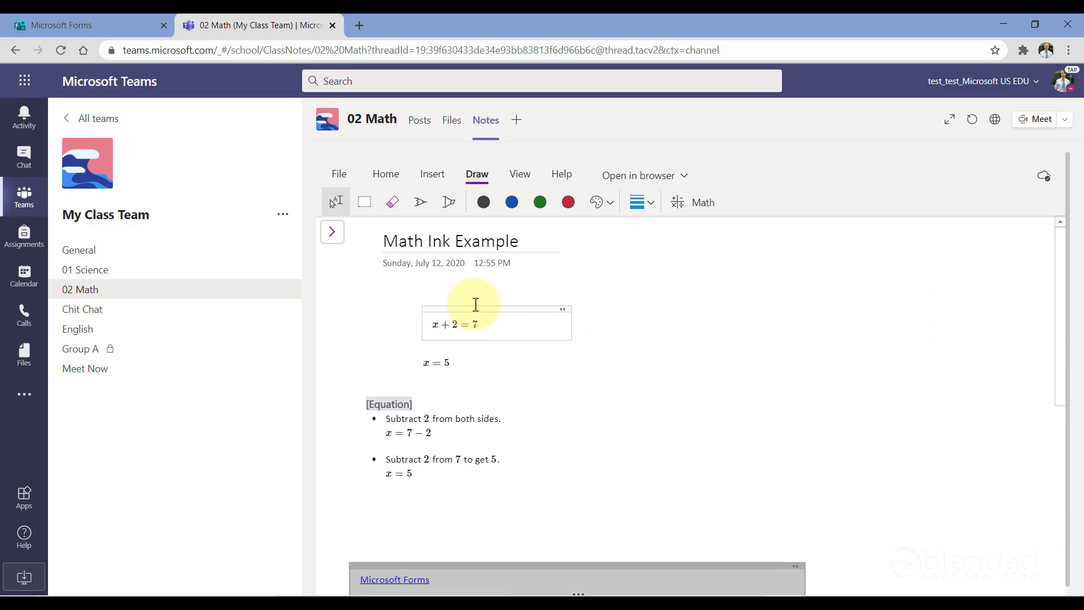
# - Graph the equation x + 2 = 7 in 2D with the Math assistant and insert the graph on the page
pyautogui.click(476, 310)
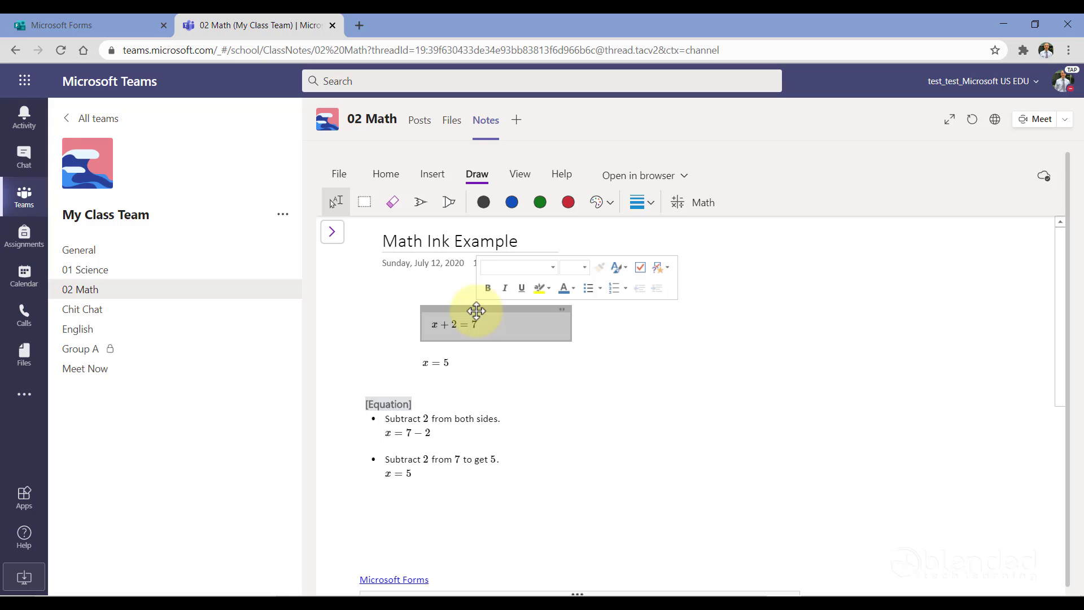
pyautogui.click(692, 202)
pyautogui.click(954, 340)
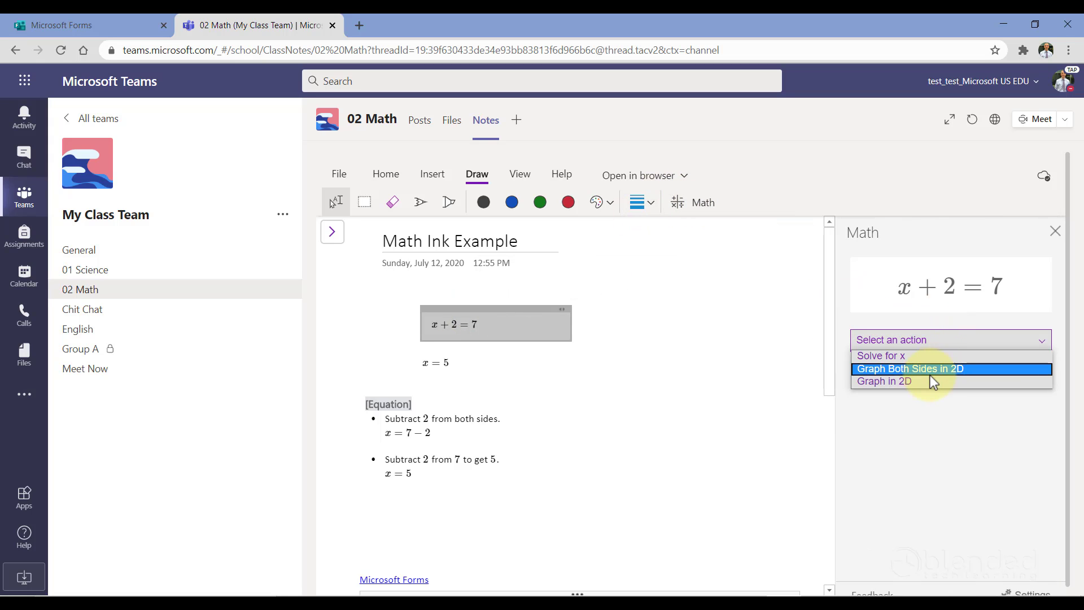
pyautogui.click(917, 382)
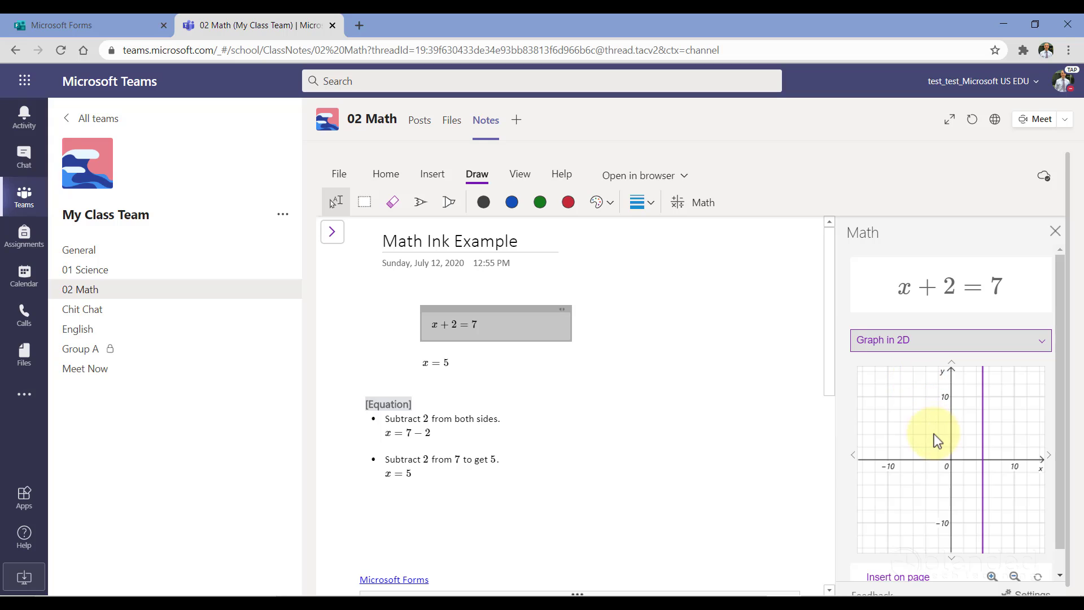
pyautogui.scroll(-1, 917, 508)
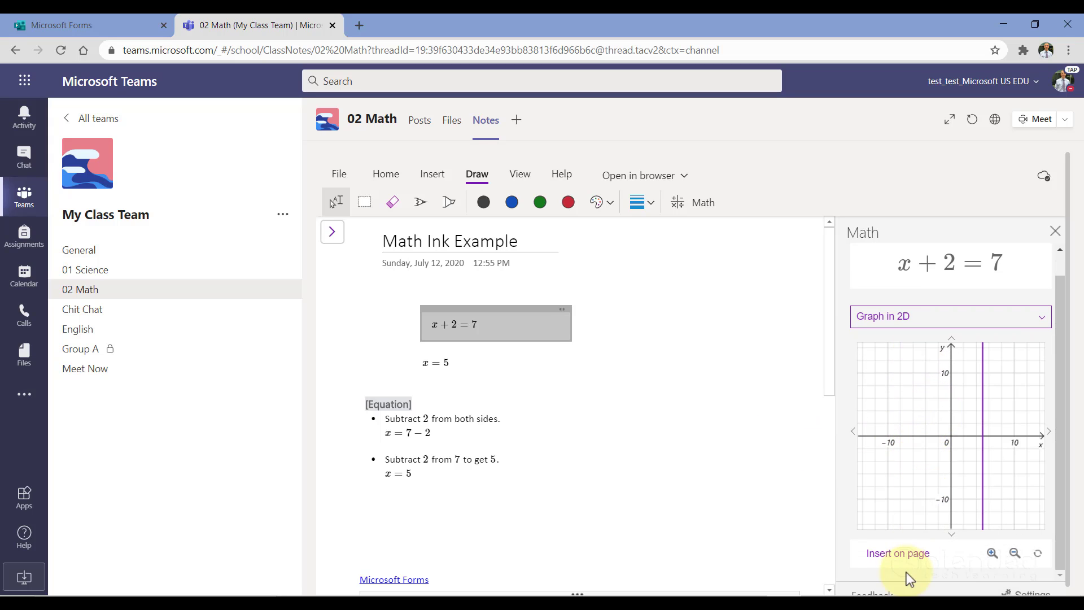
pyautogui.click(903, 556)
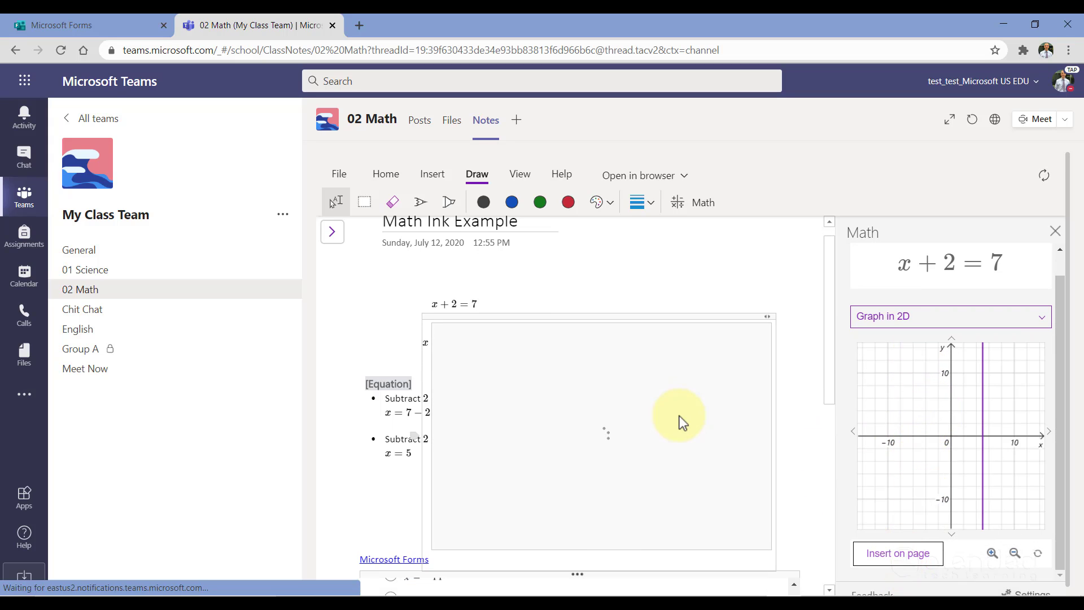
# - Move the inserted graph to the right of the equation and its solution steps, clear of their text
pyautogui.click(680, 388)
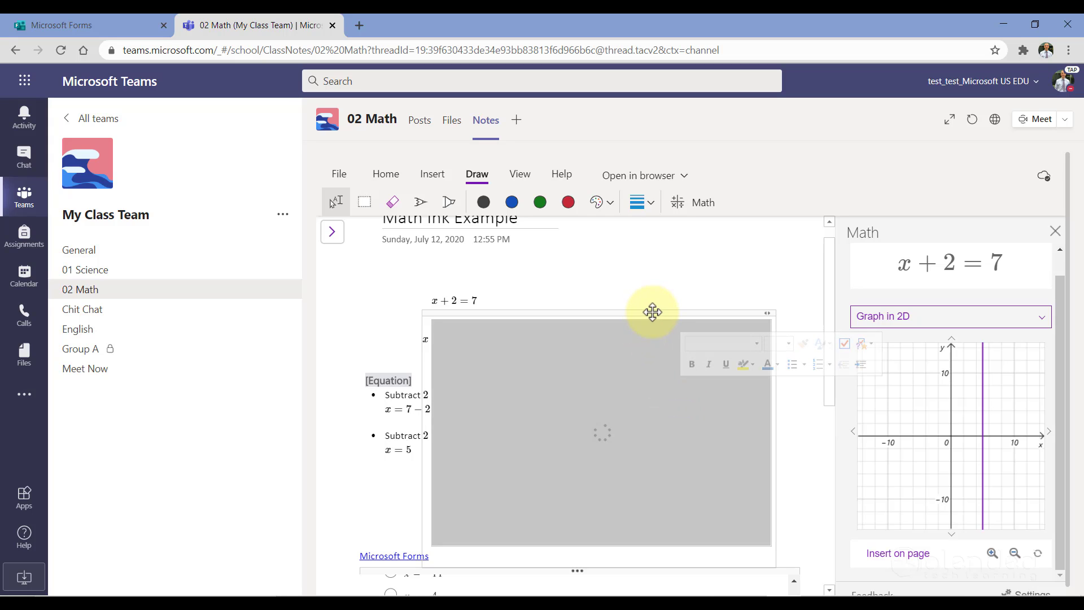
pyautogui.moveTo(652, 312); pyautogui.dragTo(777, 274)
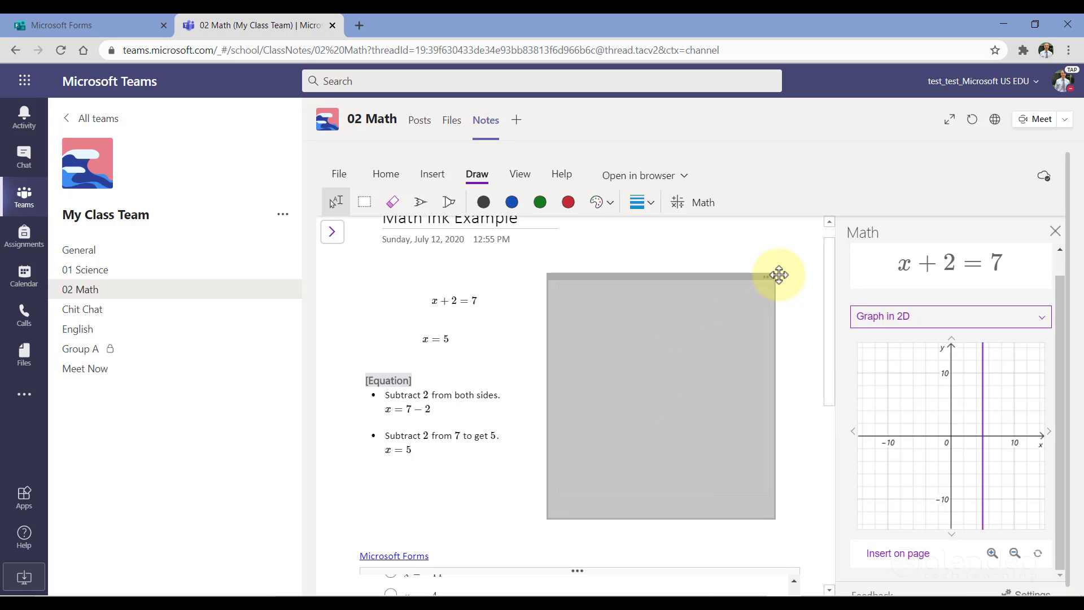
pyautogui.click(802, 384)
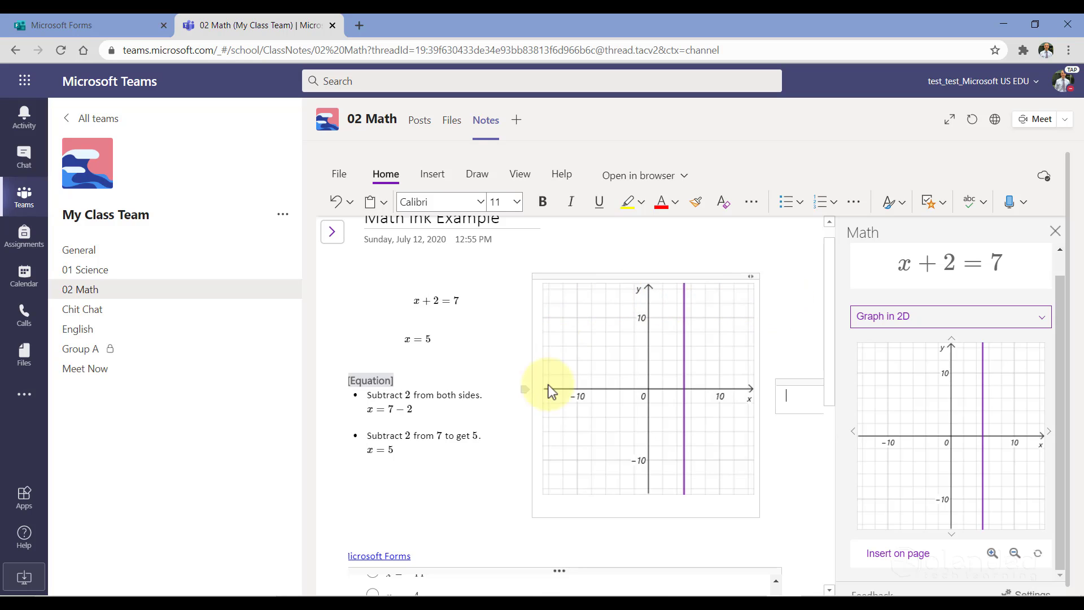
# - Review the notebook page from the graph and solution steps down to the embedded quiz's first questions
pyautogui.scroll(-3, 458, 414)
pyautogui.scroll(1, 458, 334)
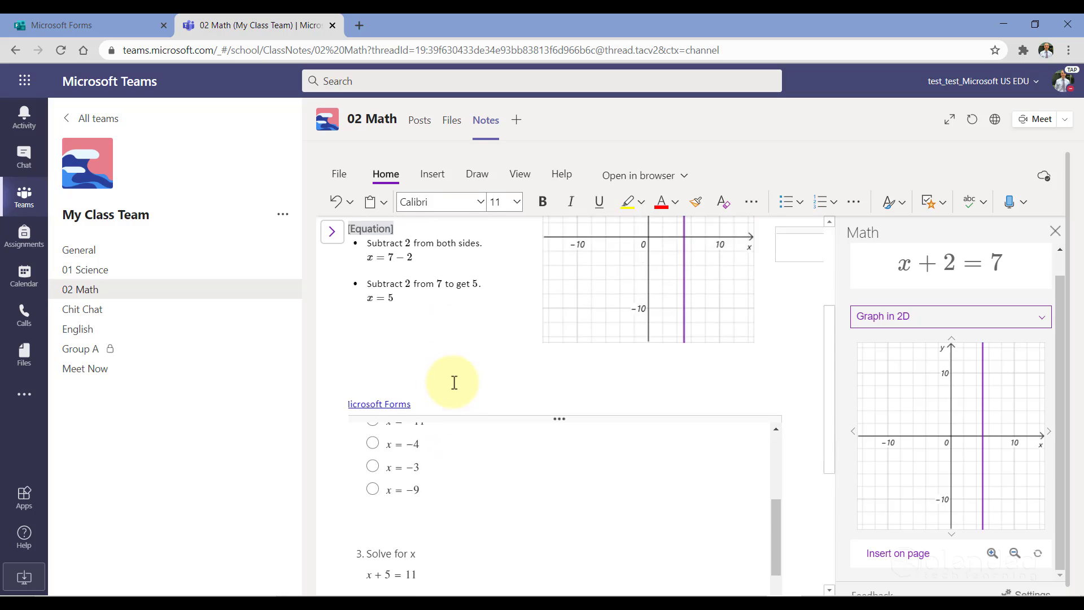
pyautogui.scroll(-2, 453, 382)
pyautogui.scroll(2, 493, 405)
pyautogui.scroll(4, 494, 405)
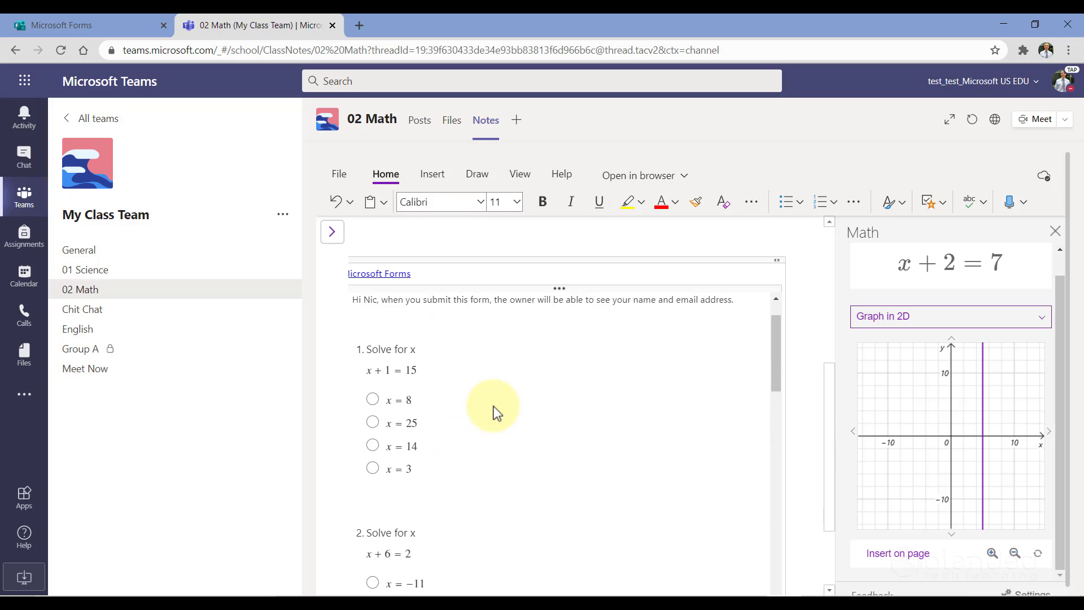